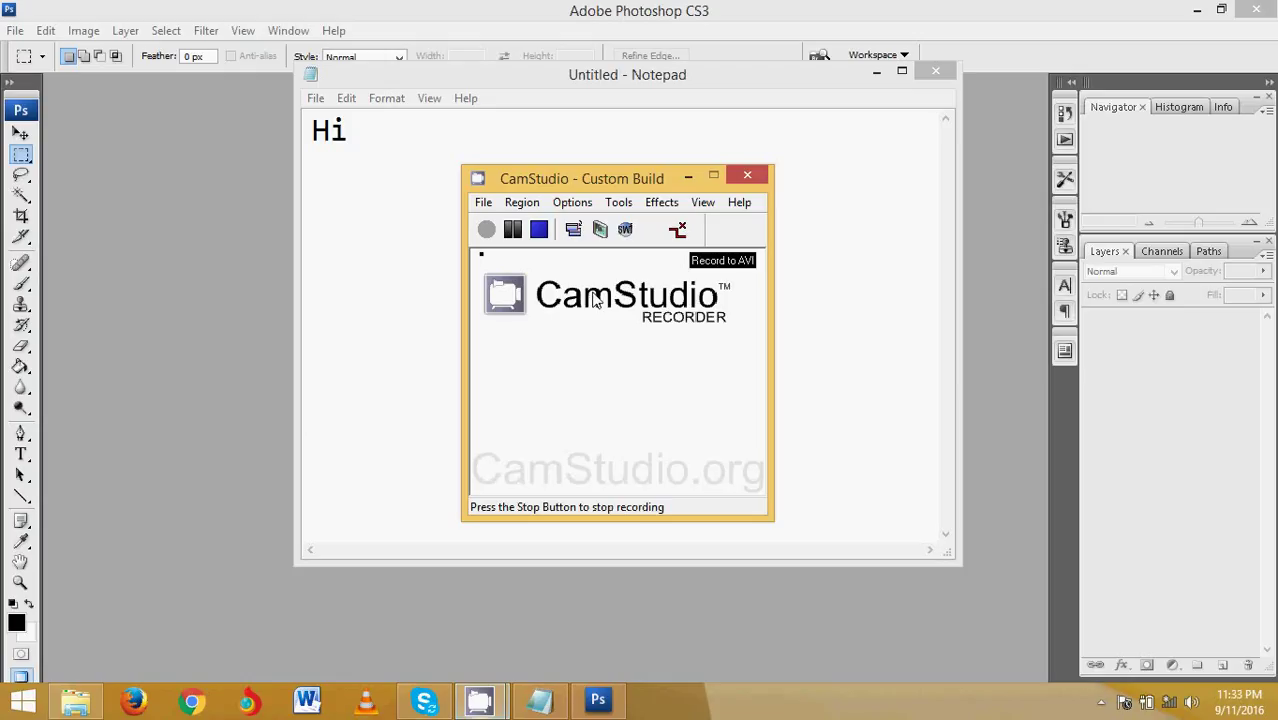
Add the line 'welcome to EGO tutorials' under Hi in Notepad.
{"action": "left_click", "coordinate": [686, 176]}
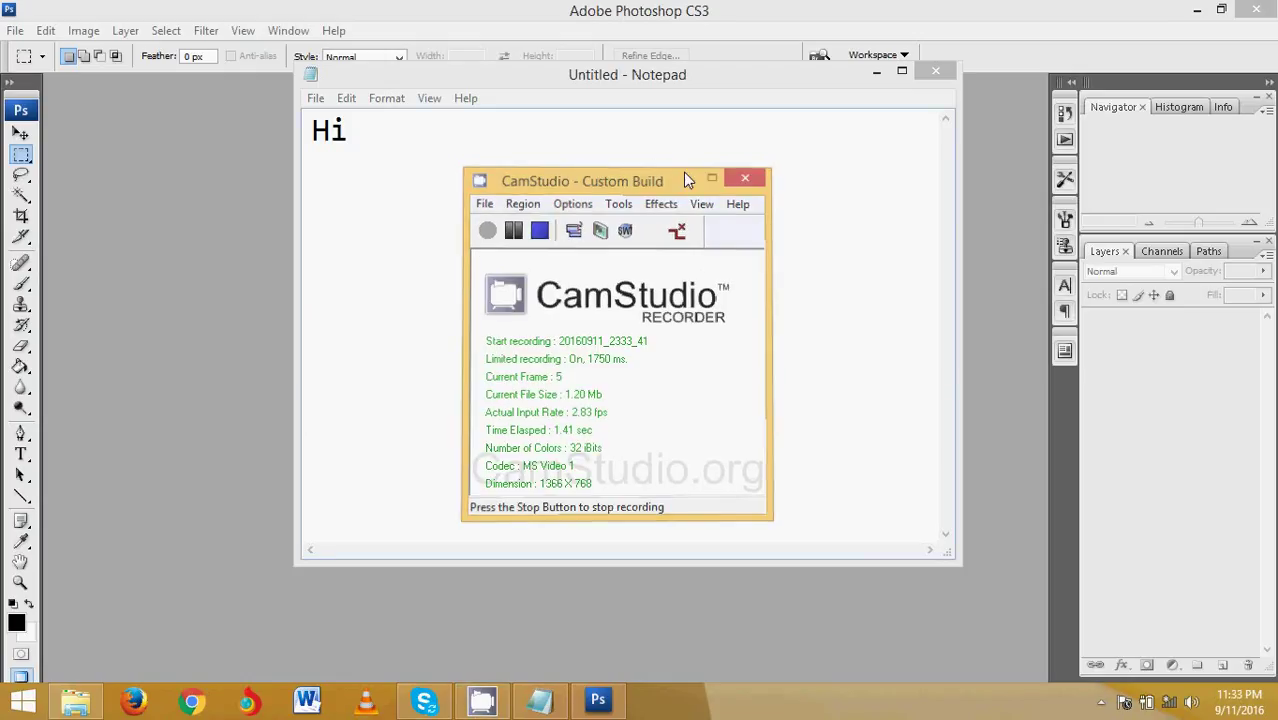
{"action": "left_click", "coordinate": [455, 149]}
{"action": "key", "text": "Return"}
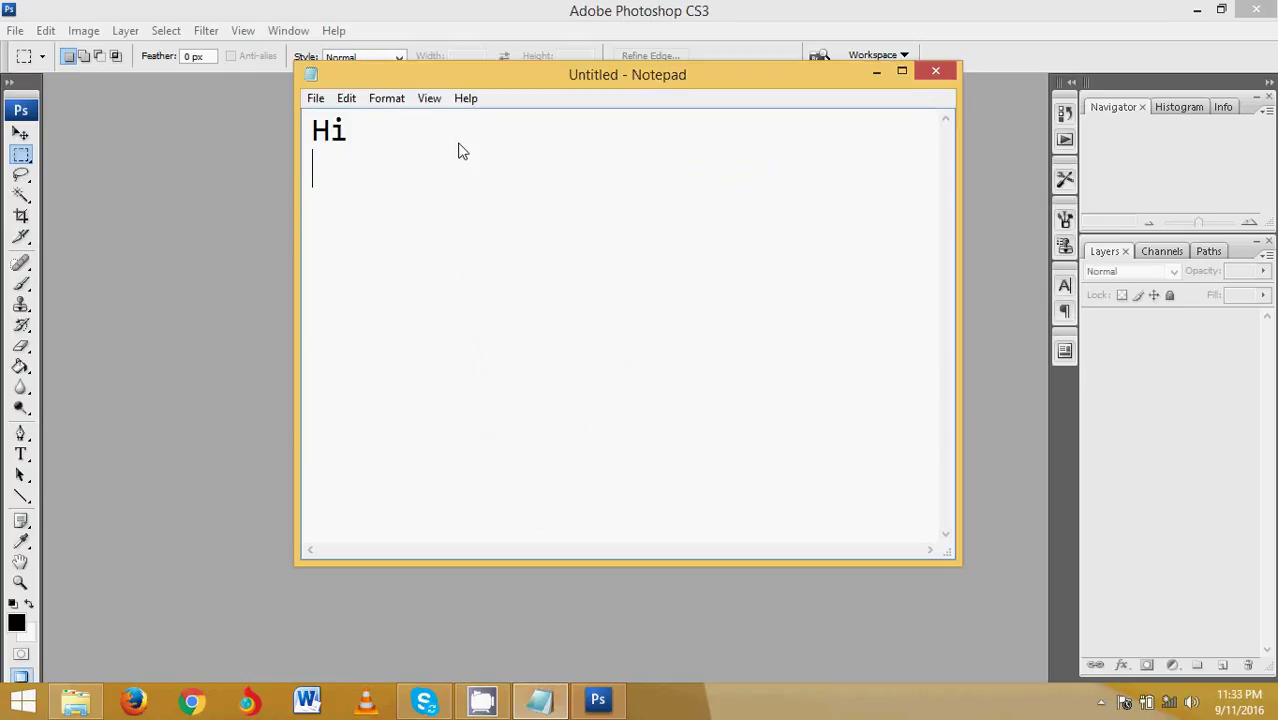
{"action": "type", "text": "wl"}
{"action": "key", "text": "BackSpace"}
{"action": "type", "text": "el"}
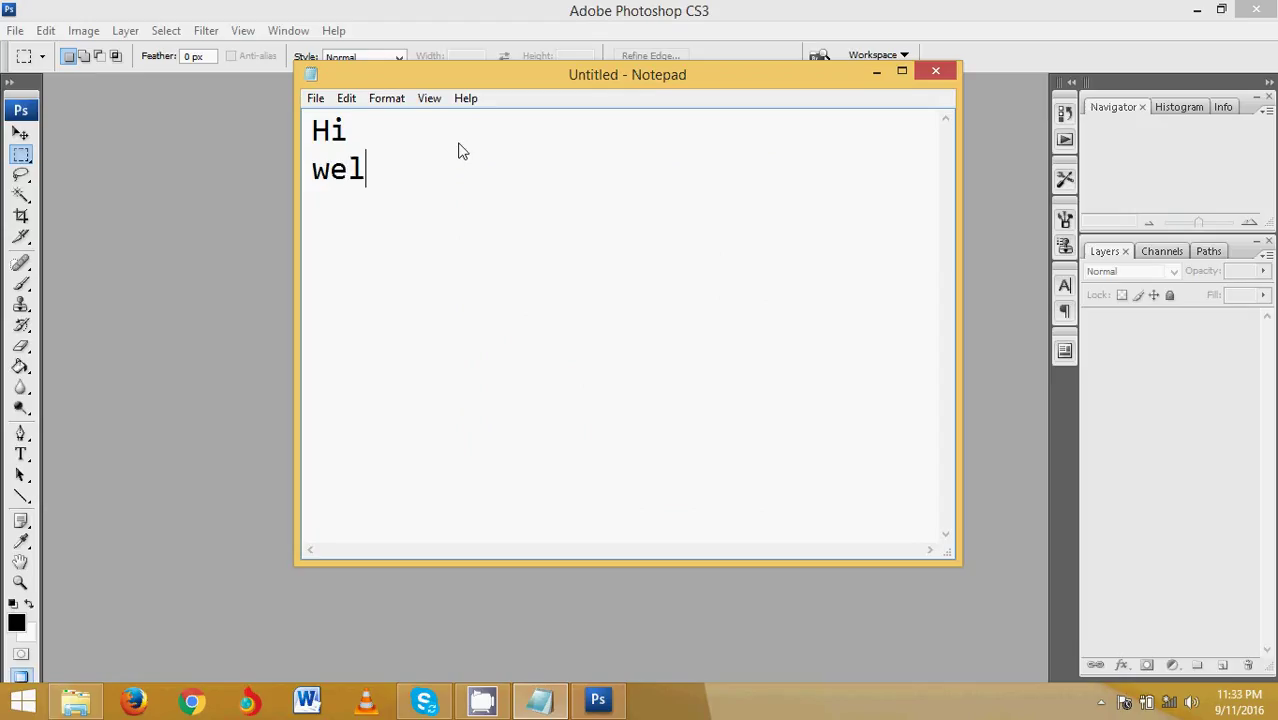
{"action": "type", "text": "come "}
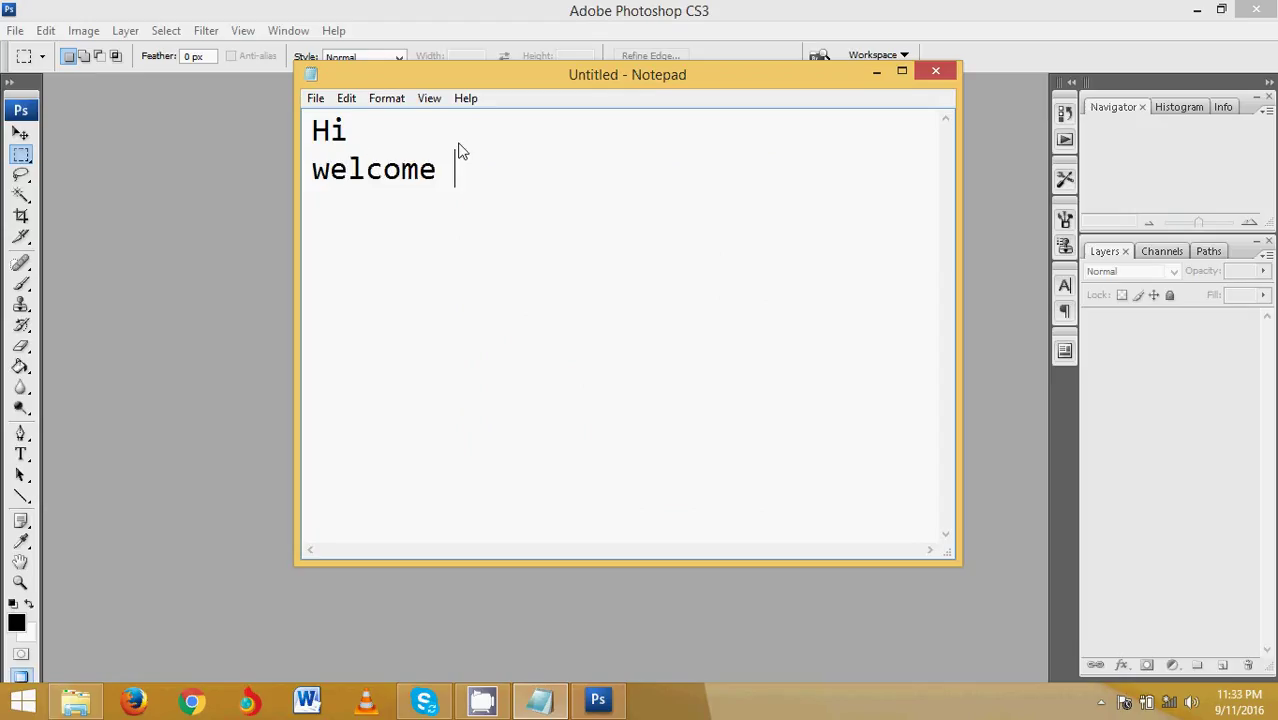
{"action": "type", "text": "to E"}
{"action": "type", "text": "GO"}
{"action": "type", "text": " t"}
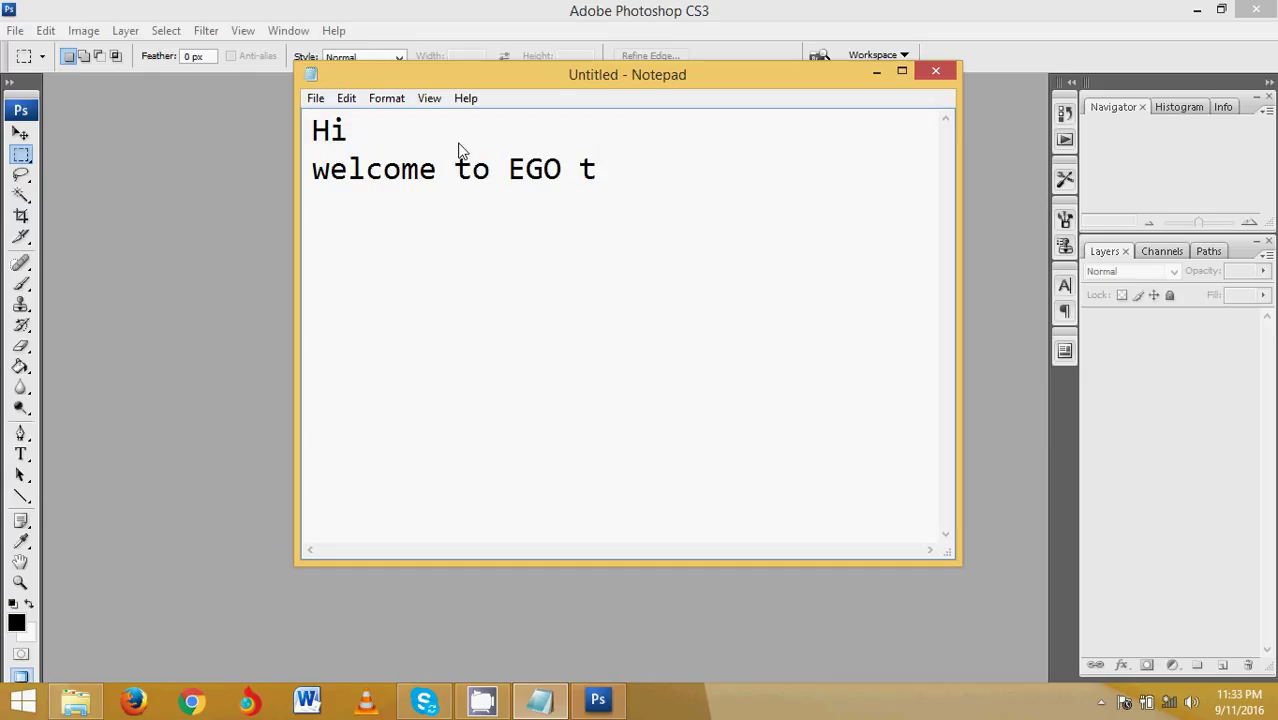
{"action": "type", "text": "utorials"}
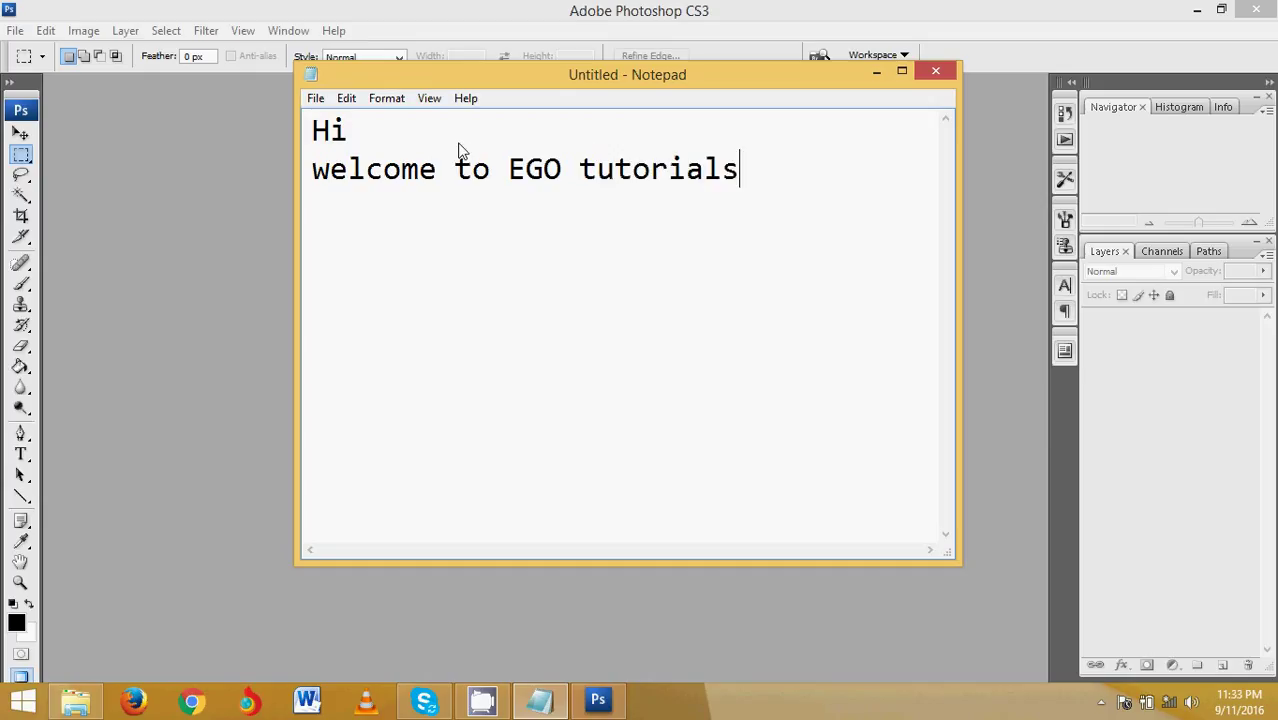
Erase the note's text again.
{"action": "key", "text": "Return"}
{"action": "key", "text": "Return"}
{"action": "key", "text": "BackSpace"}
{"action": "key", "text": "BackSpace"}
{"action": "key", "text": "BackSpace"}
{"action": "key", "text": "BackSpace"}
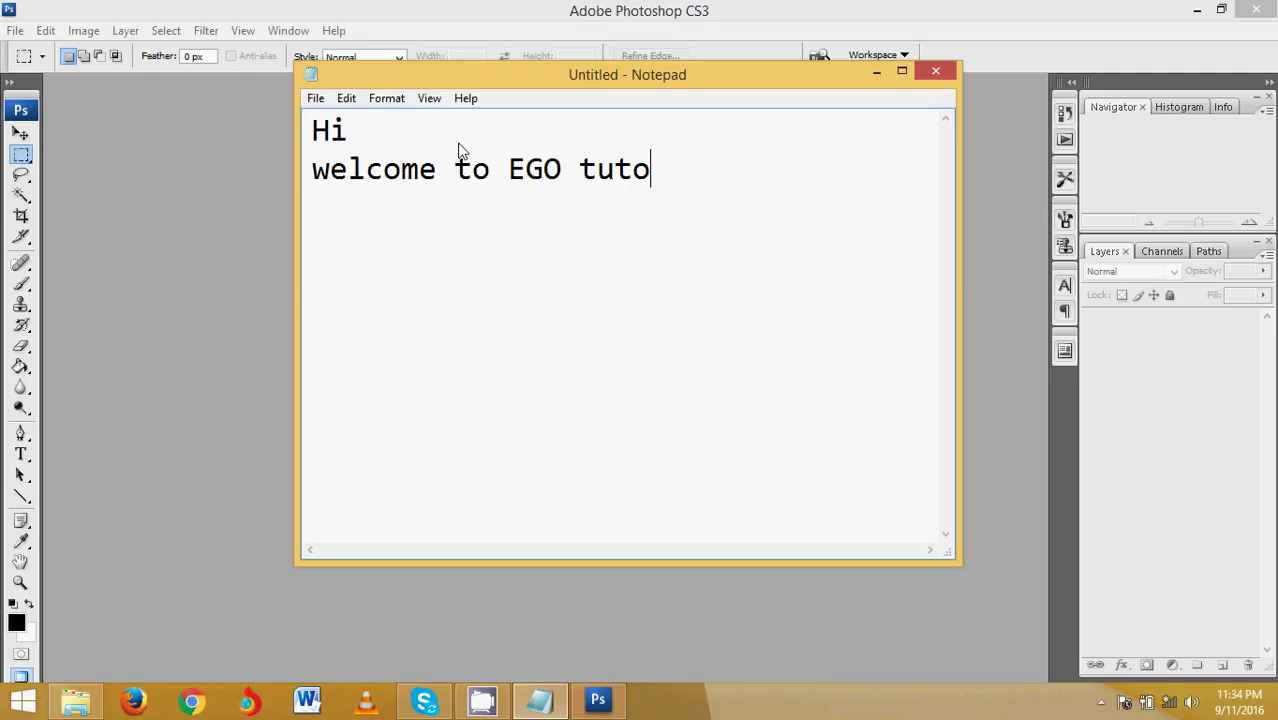
{"action": "key", "text": "BackSpace"}
{"action": "key", "text": "BackSpace"}
{"action": "key", "text": "BackSpace"}
{"action": "key", "text": "BackSpace"}
{"action": "key", "text": "BackSpace"}
{"action": "key", "text": "BackSpace"}
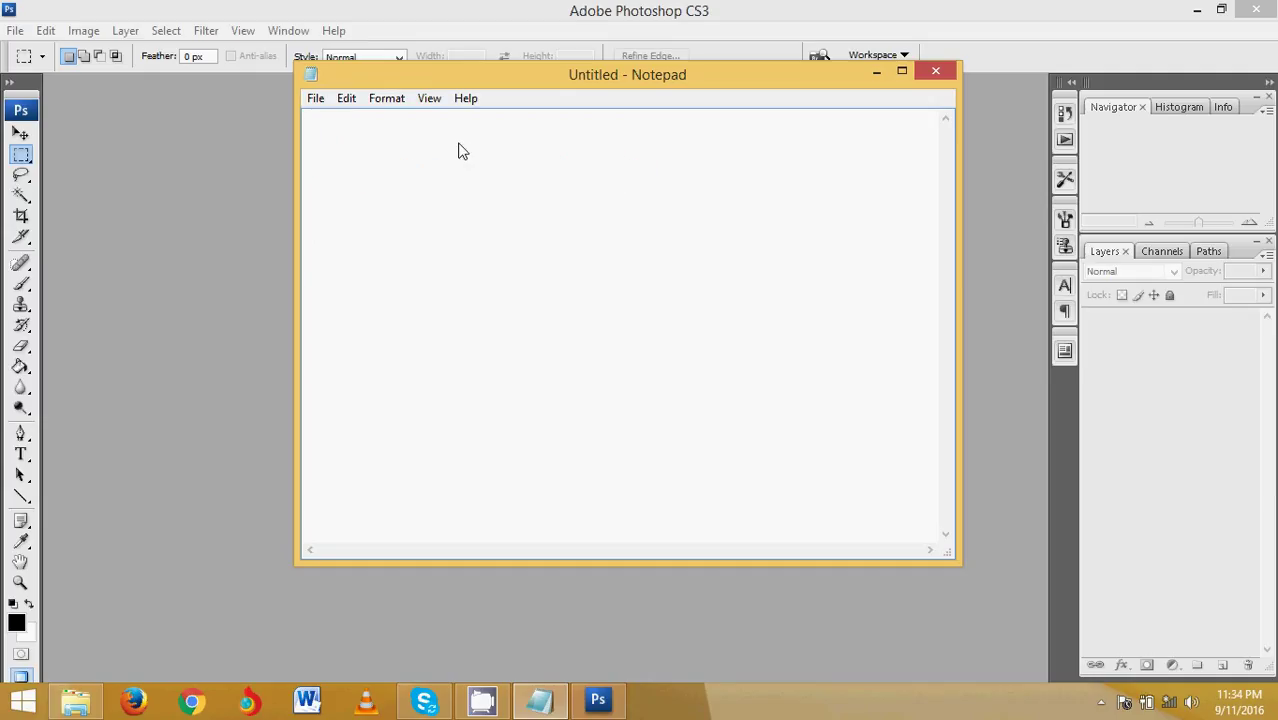
Write 'How to Make a Web Banner' and 'with Photoshop', then minimize Notepad.
{"action": "type", "text": "How "}
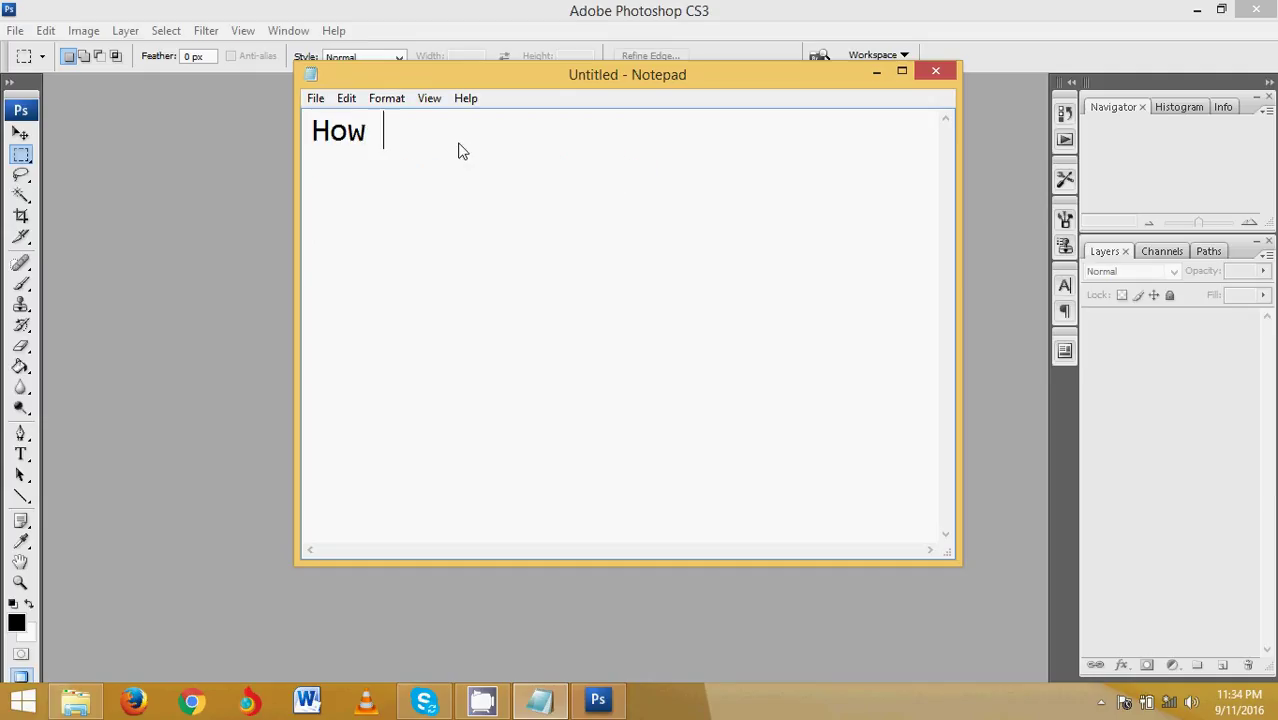
{"action": "type", "text": "to M"}
{"action": "type", "text": "ake a "}
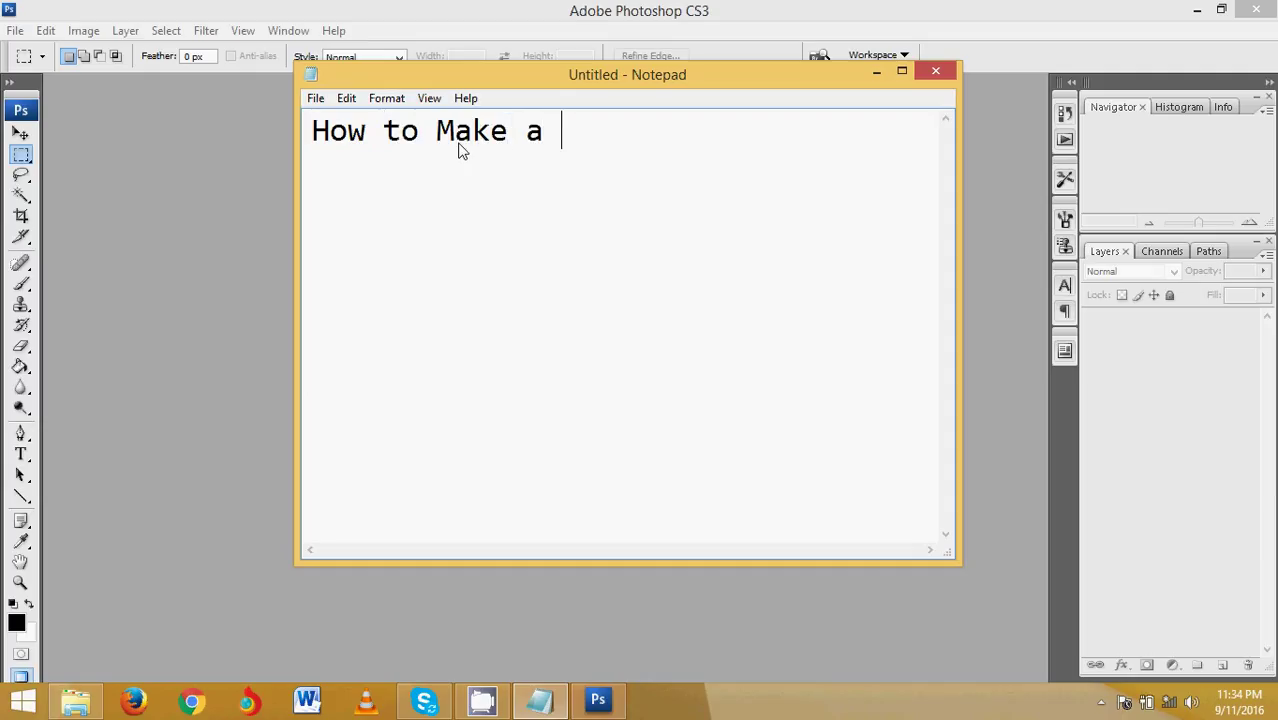
{"action": "type", "text": "P"}
{"action": "key", "text": "BackSpace"}
{"action": "type", "text": "We"}
{"action": "type", "text": "b B"}
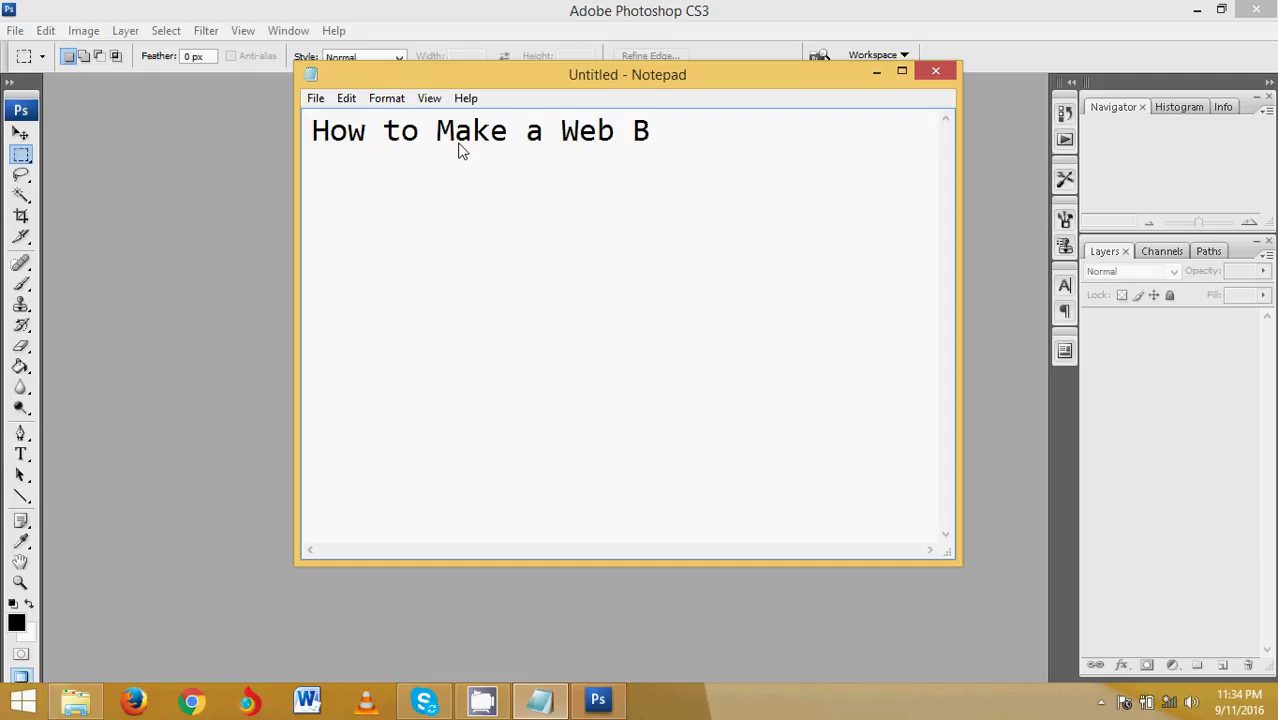
{"action": "type", "text": "anner"}
{"action": "key", "text": "Return"}
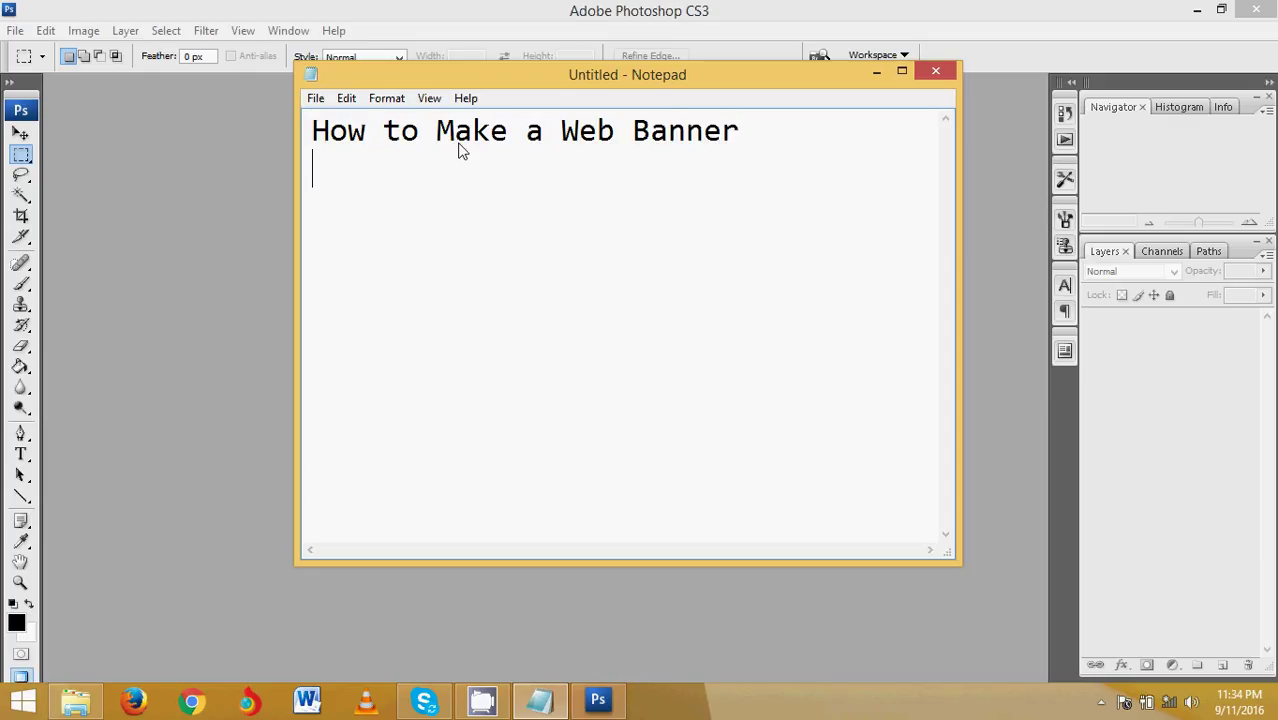
{"action": "key", "text": "Return"}
{"action": "type", "text": "with "}
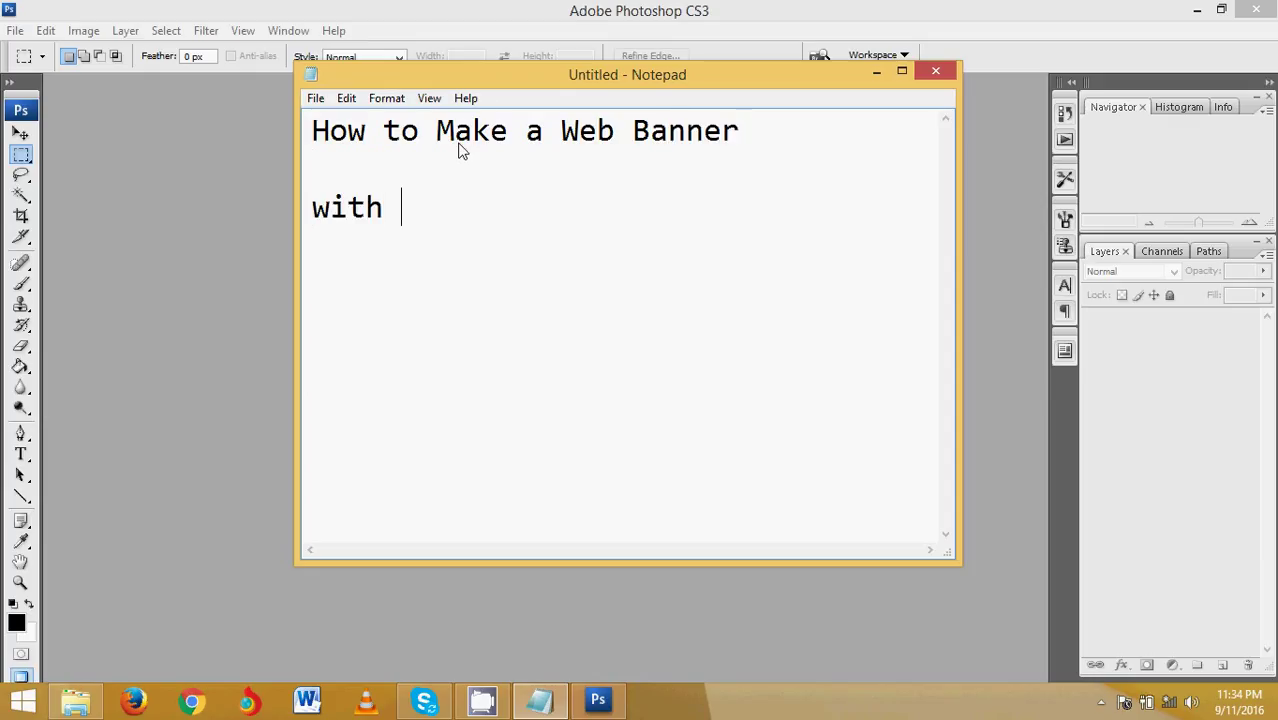
{"action": "type", "text": "Phot"}
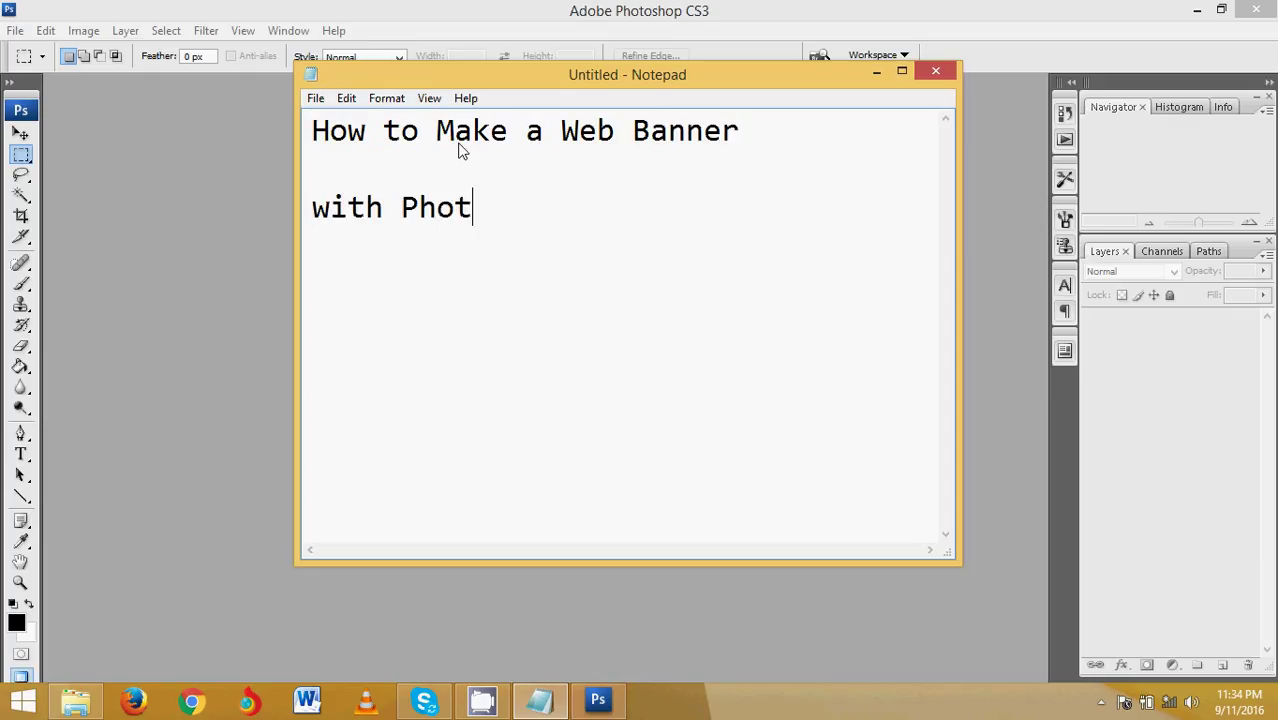
{"action": "type", "text": "oshop"}
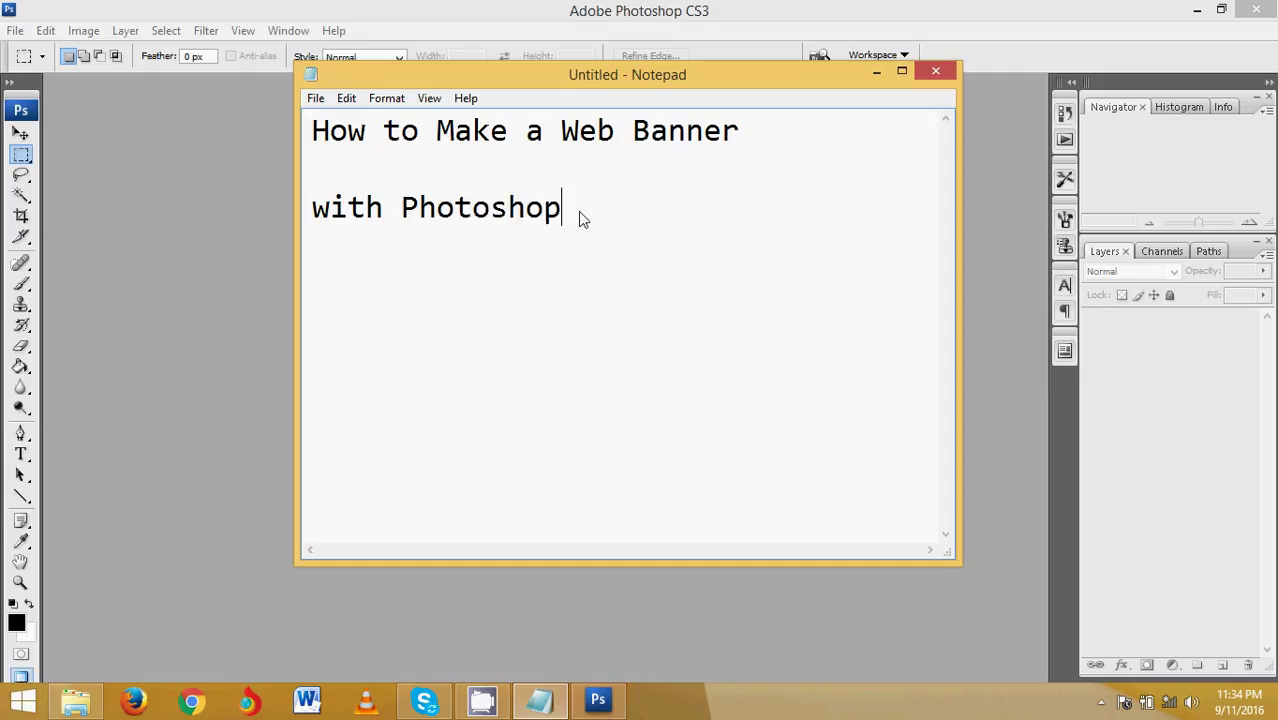
{"action": "left_click_drag", "start_coordinate": [578, 211], "coordinate": [238, 210]}
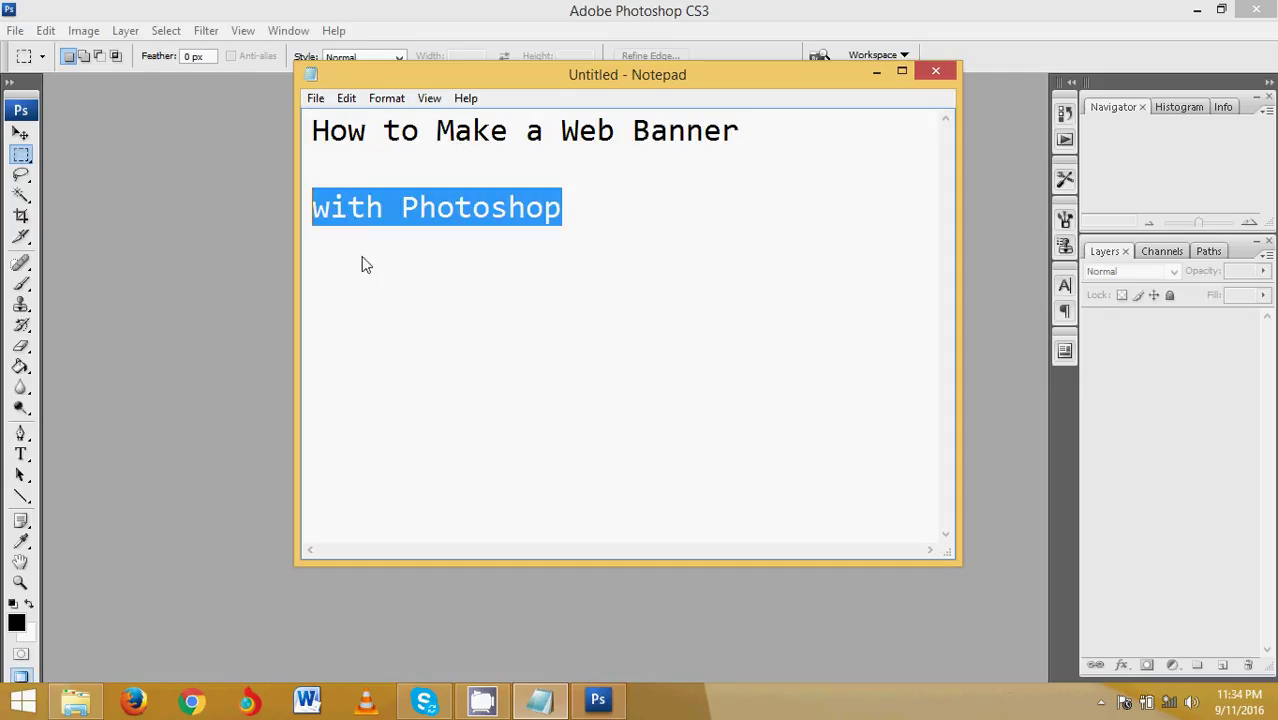
{"action": "left_click", "coordinate": [876, 72]}
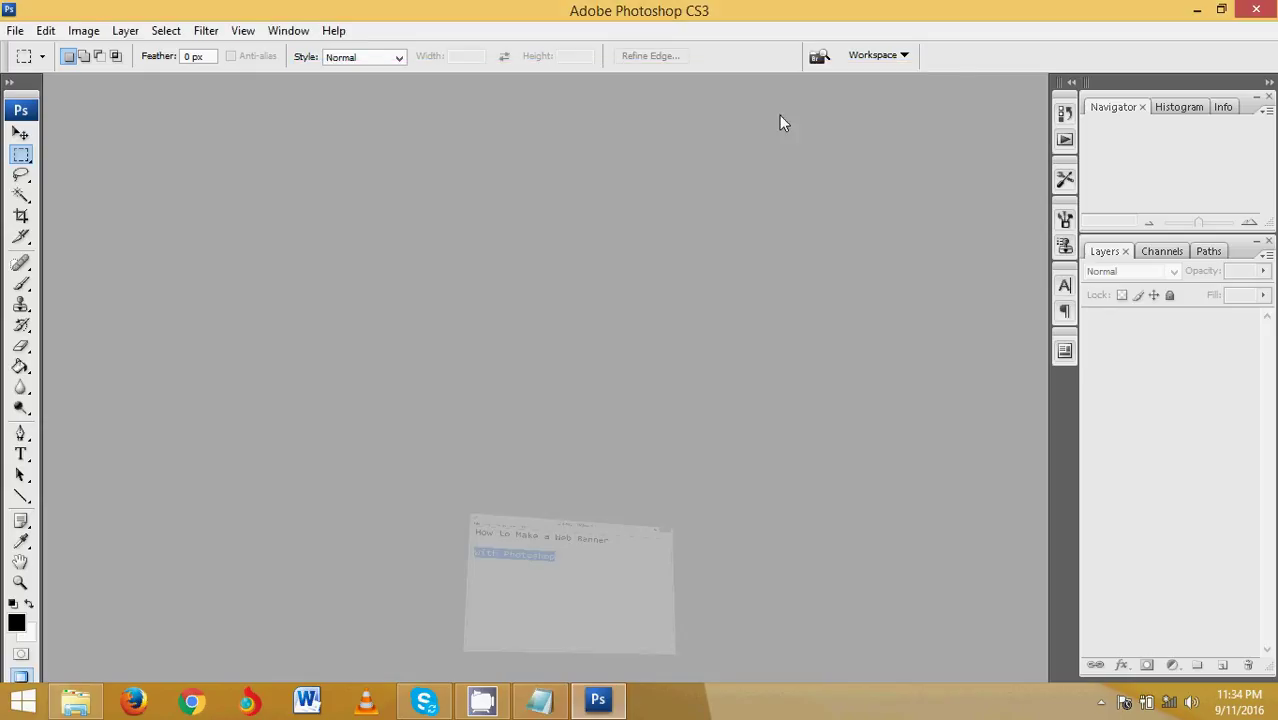
{"action": "left_click", "coordinate": [15, 30]}
{"action": "left_click", "coordinate": [34, 52]}
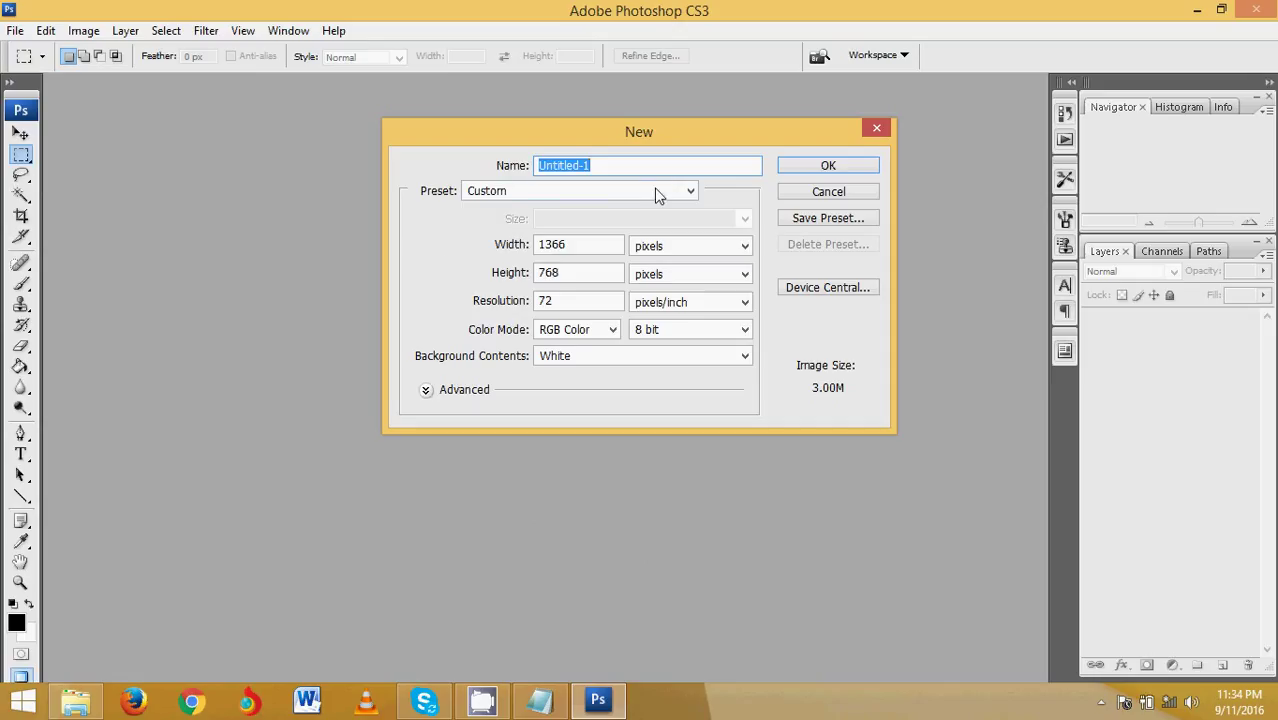
{"action": "left_click", "coordinate": [690, 191]}
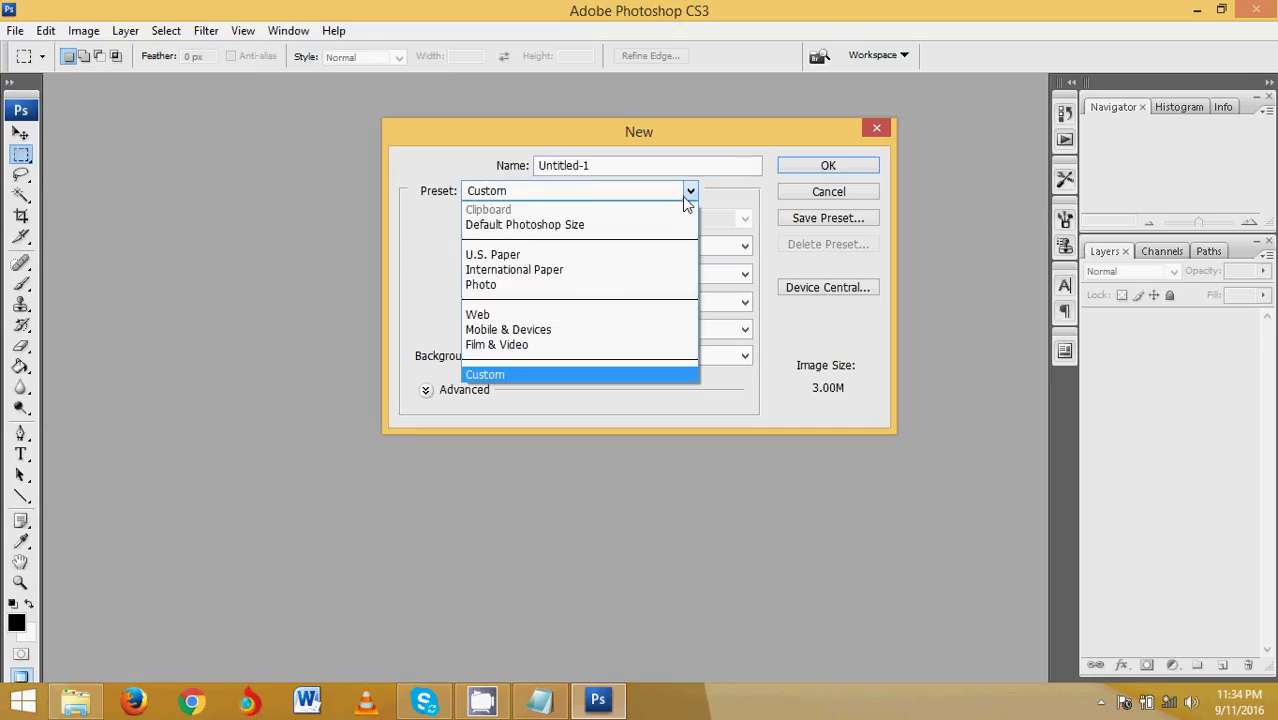
{"action": "left_click", "coordinate": [506, 314]}
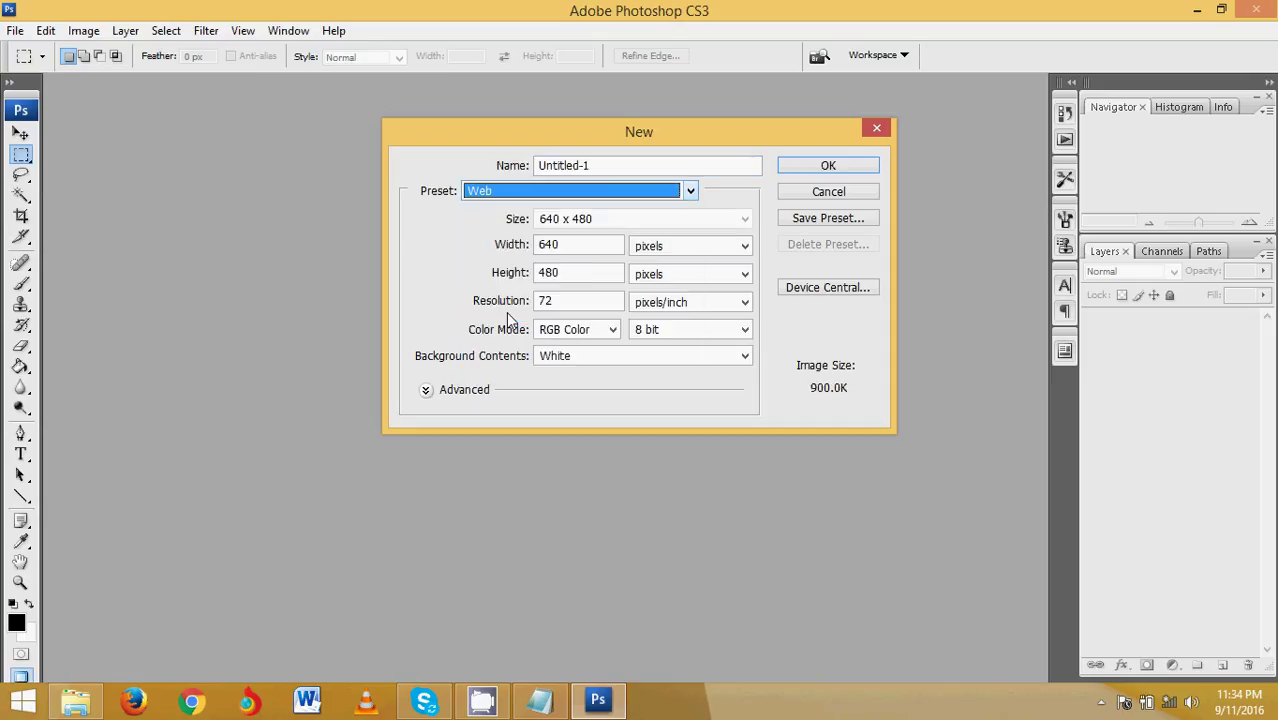
{"action": "left_click", "coordinate": [744, 219]}
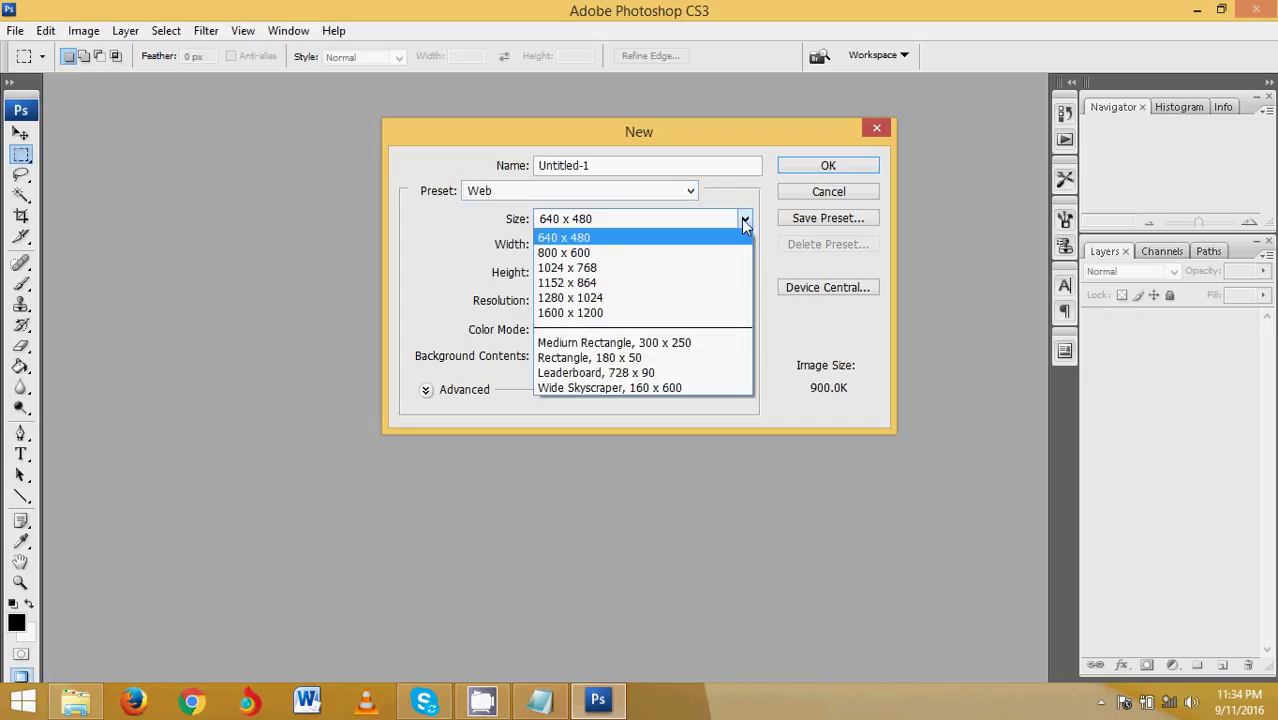
{"action": "left_click", "coordinate": [576, 249]}
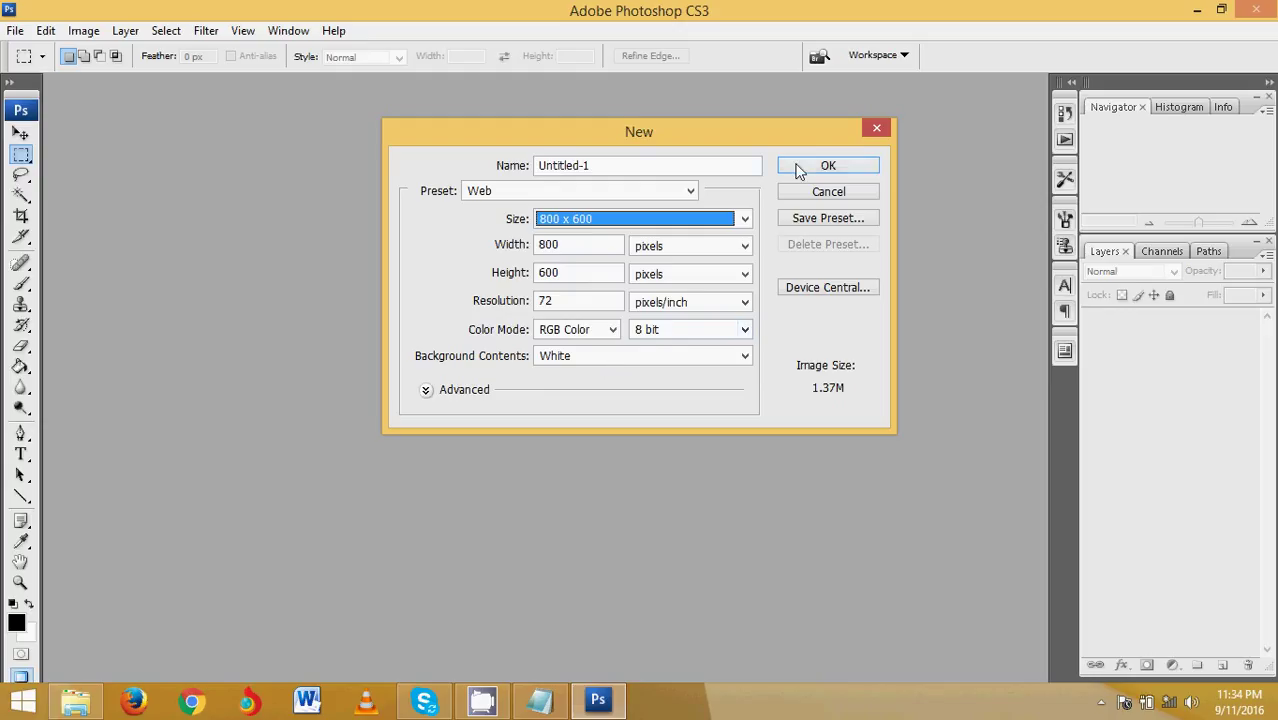
{"action": "left_click", "coordinate": [828, 166]}
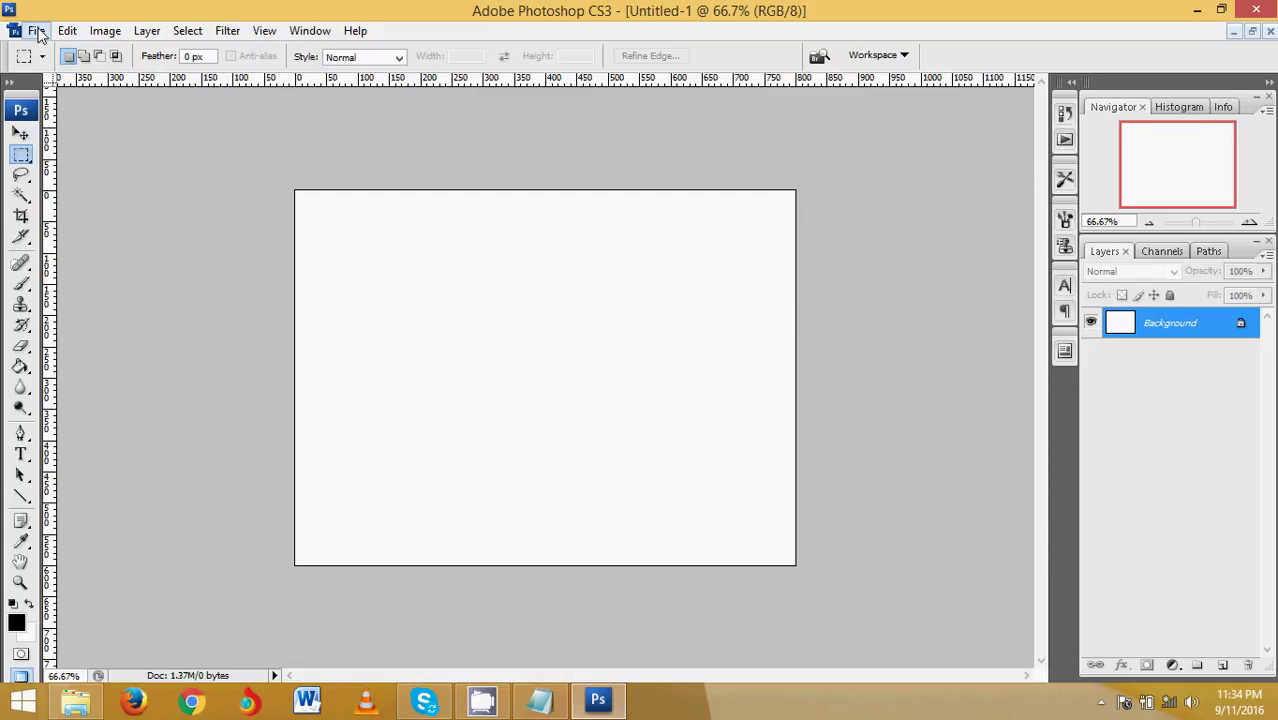
{"action": "left_click", "coordinate": [1270, 32]}
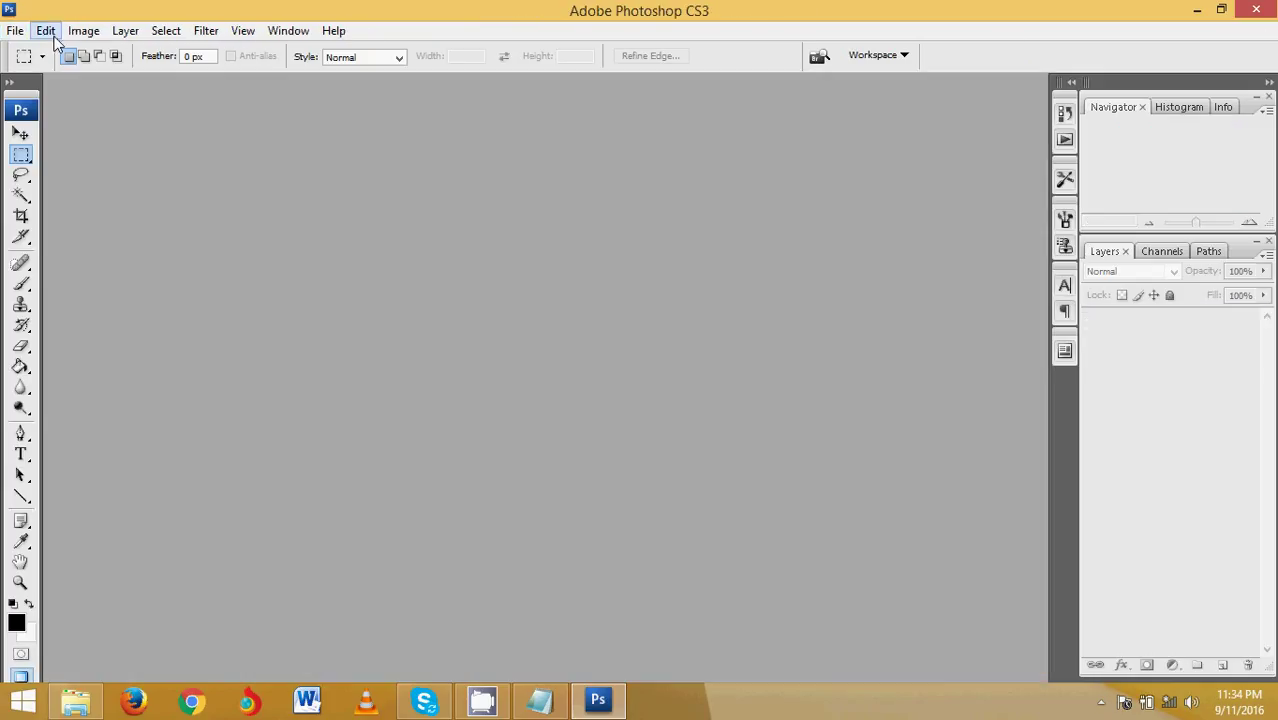
Create a new 728 × 90 document from the Web 'Leaderboard' preset.
{"action": "left_click", "coordinate": [15, 30]}
{"action": "left_click", "coordinate": [40, 49]}
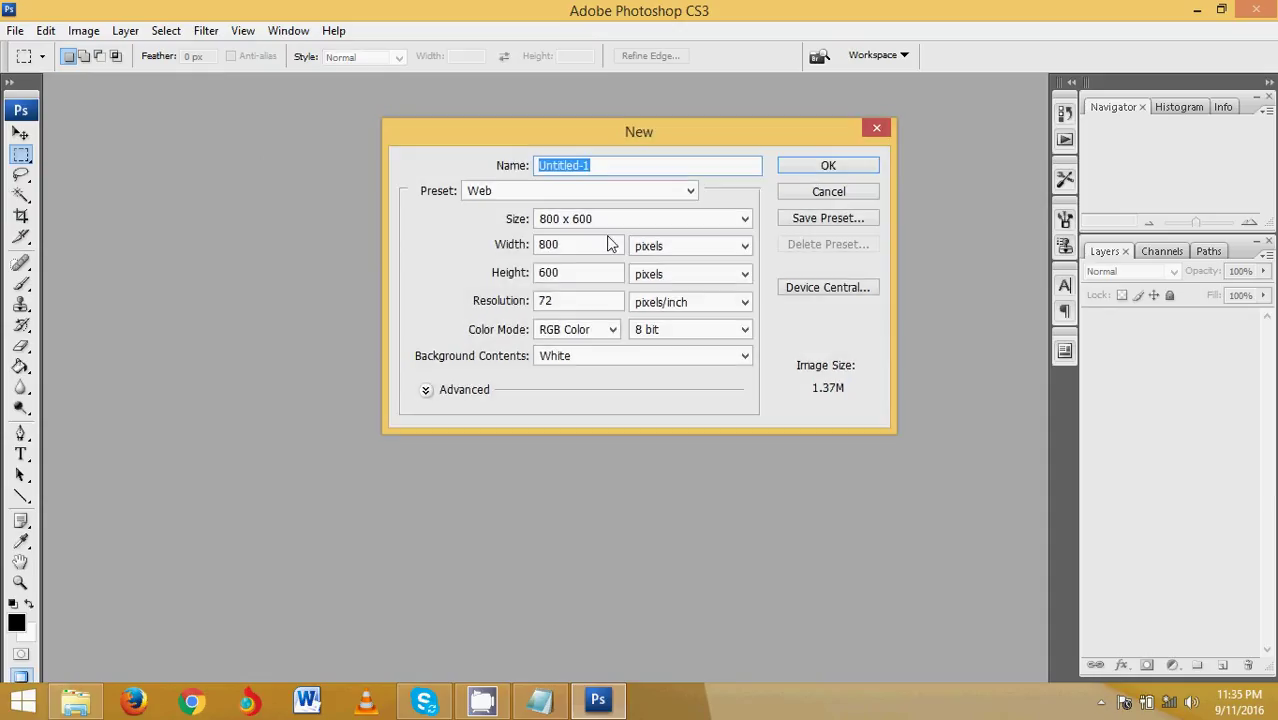
{"action": "left_click", "coordinate": [744, 218]}
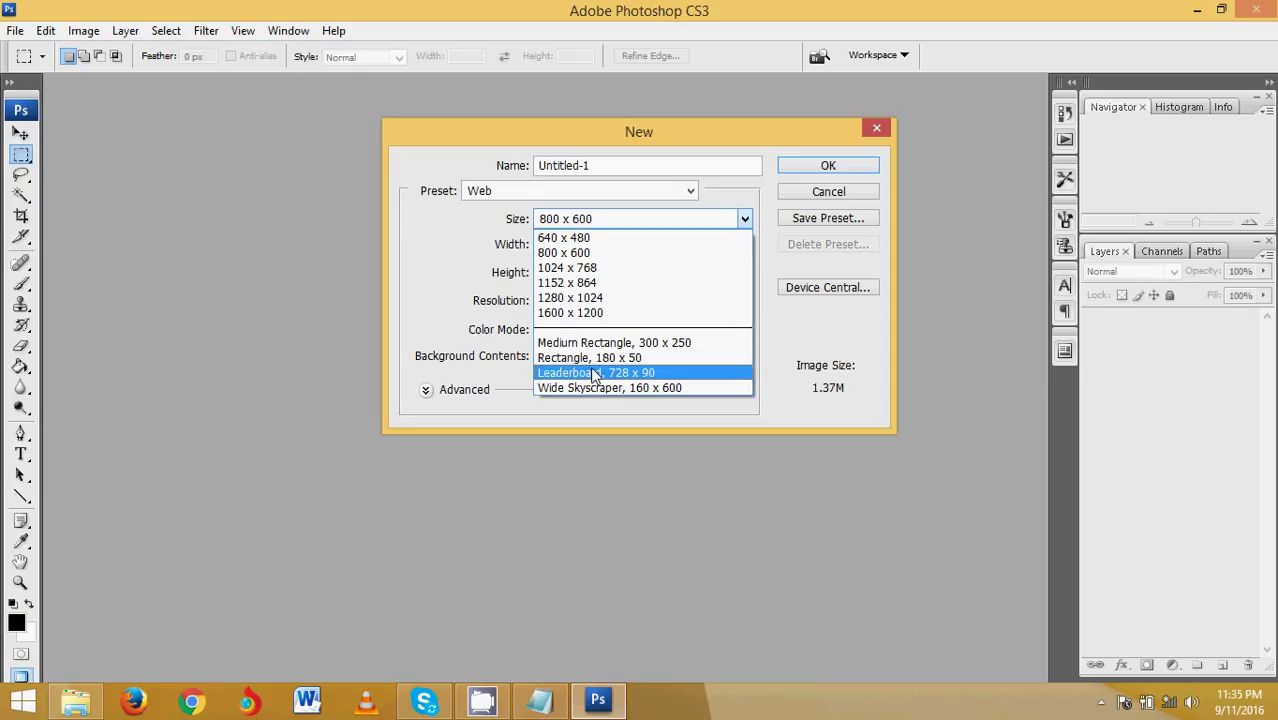
{"action": "left_click", "coordinate": [606, 373]}
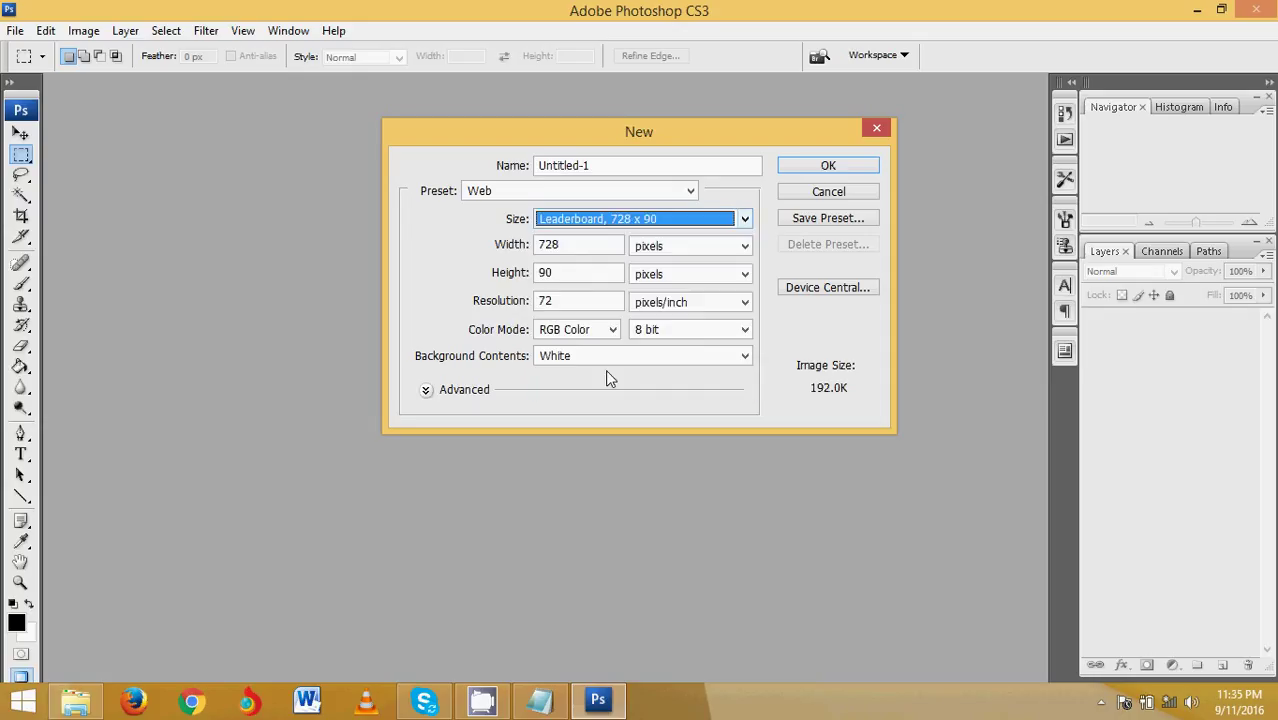
{"action": "left_click", "coordinate": [795, 168]}
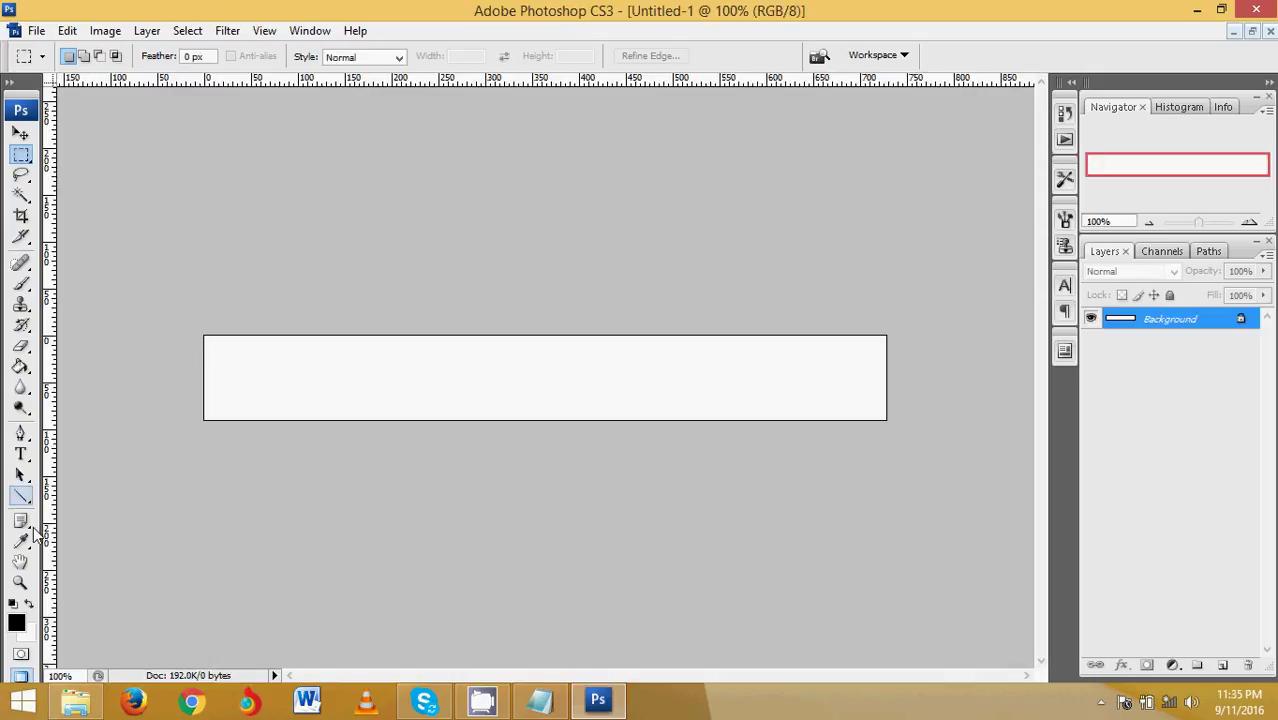
Type EGO TUTORIALS text near the centre and drag it fully inside the banner.
{"action": "left_click", "coordinate": [21, 454]}
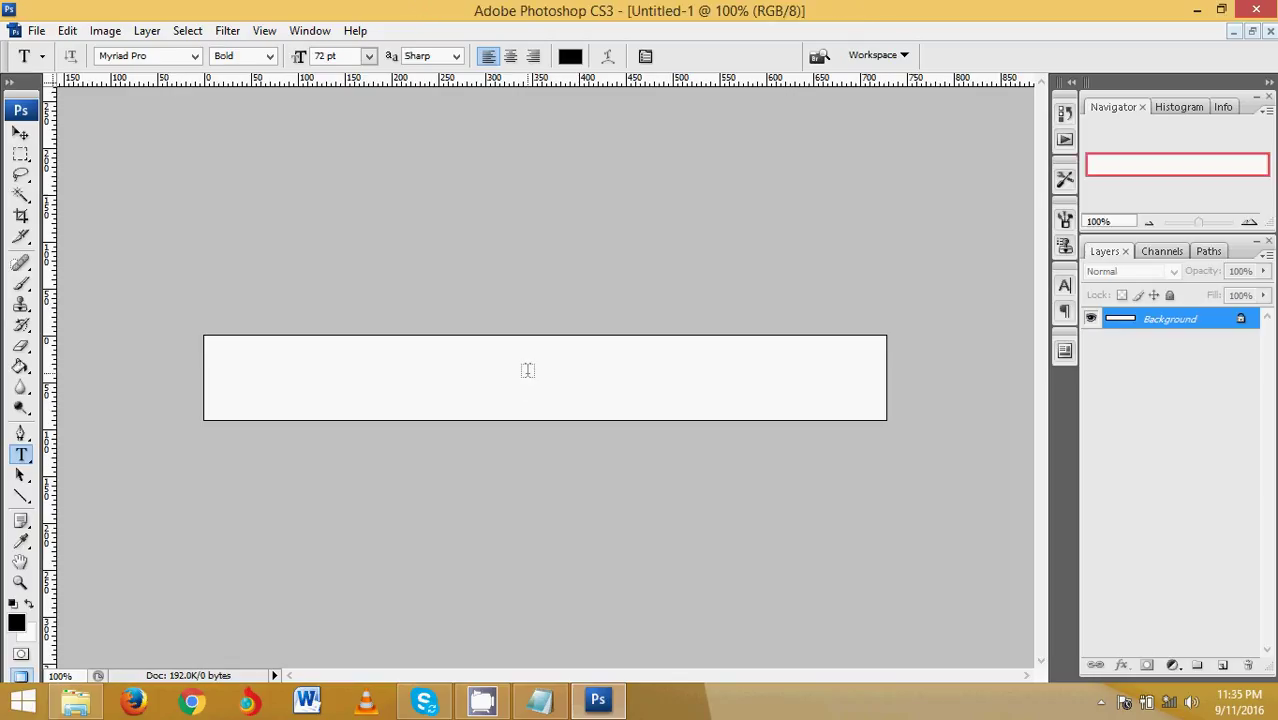
{"action": "left_click", "coordinate": [527, 372]}
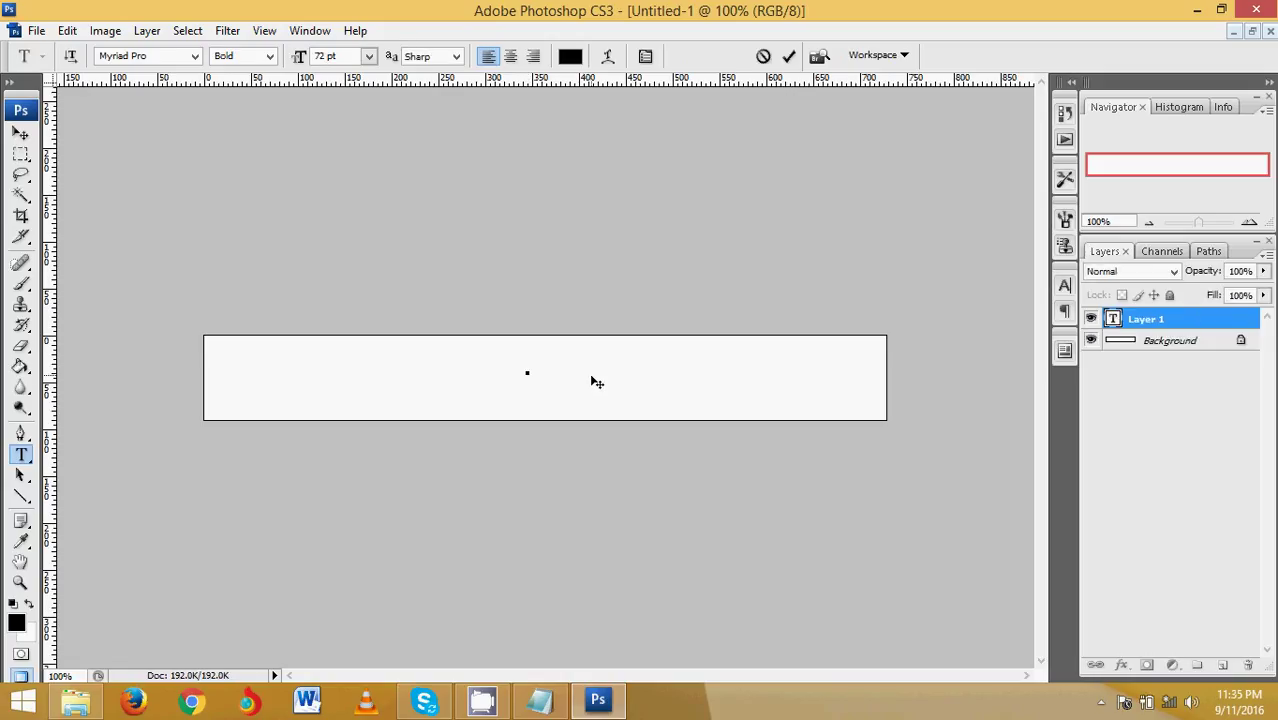
{"action": "type", "text": "E"}
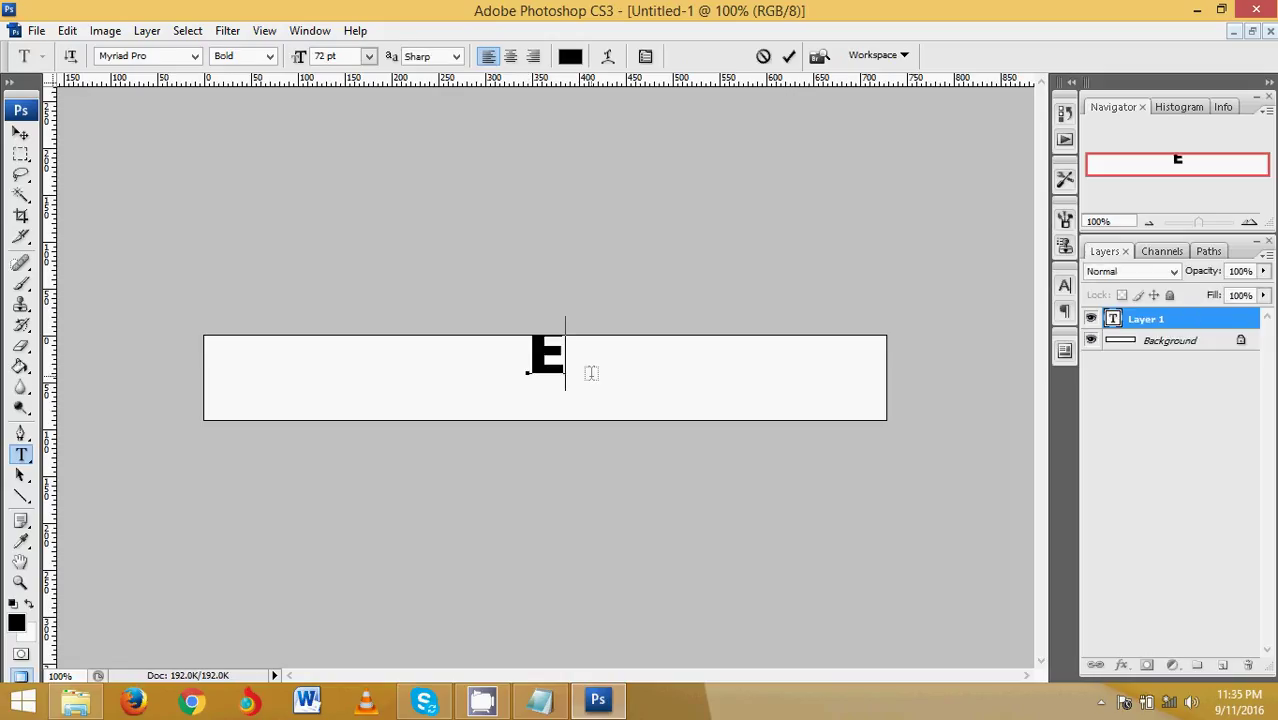
{"action": "type", "text": "GO"}
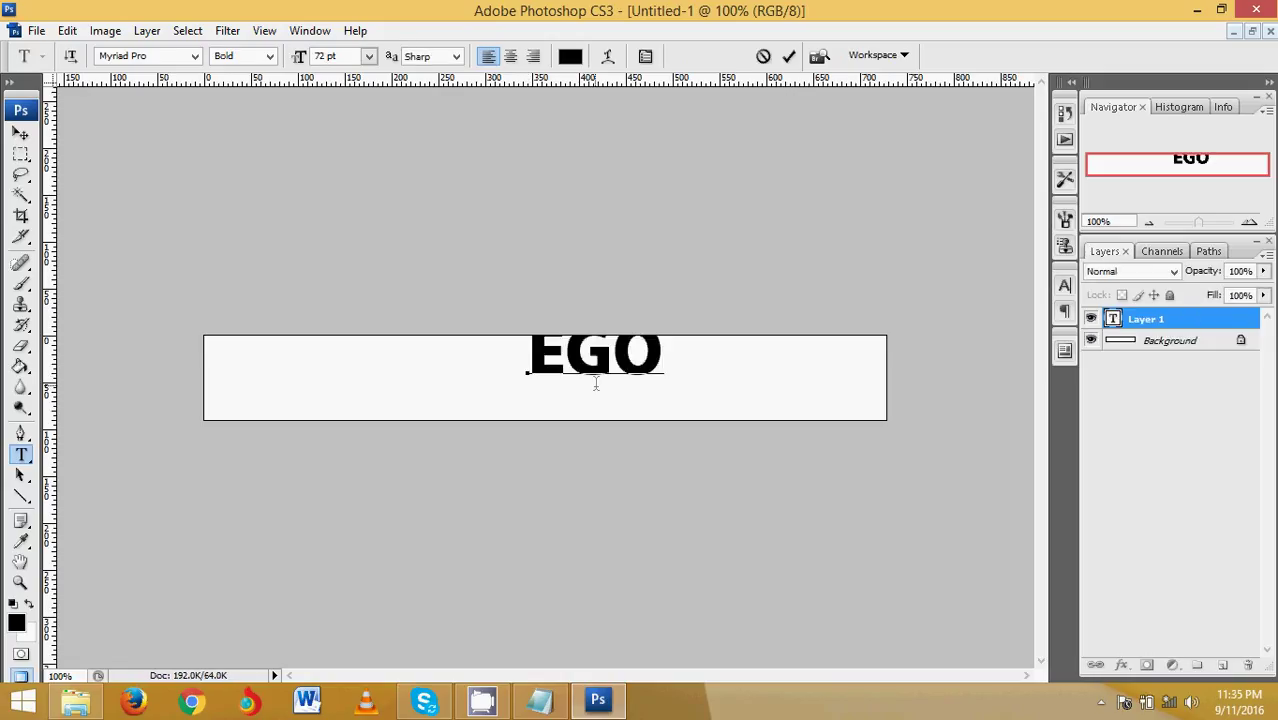
{"action": "type", "text": " T"}
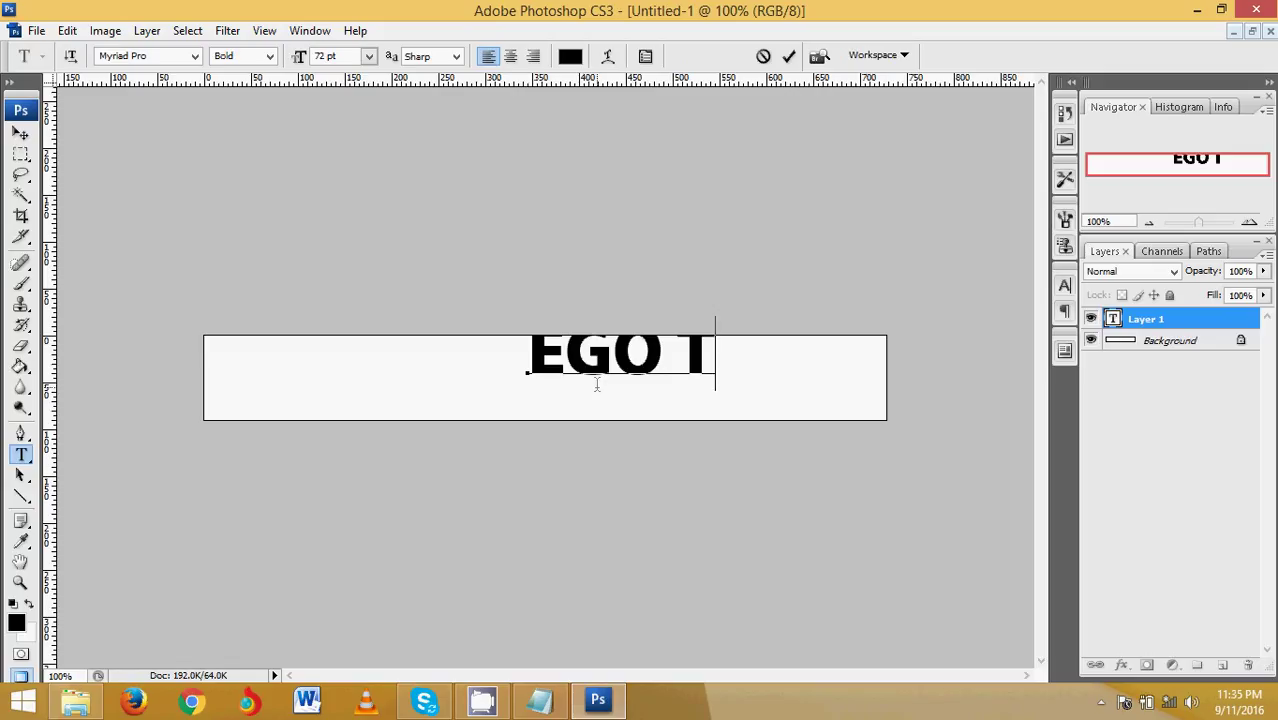
{"action": "type", "text": "UT"}
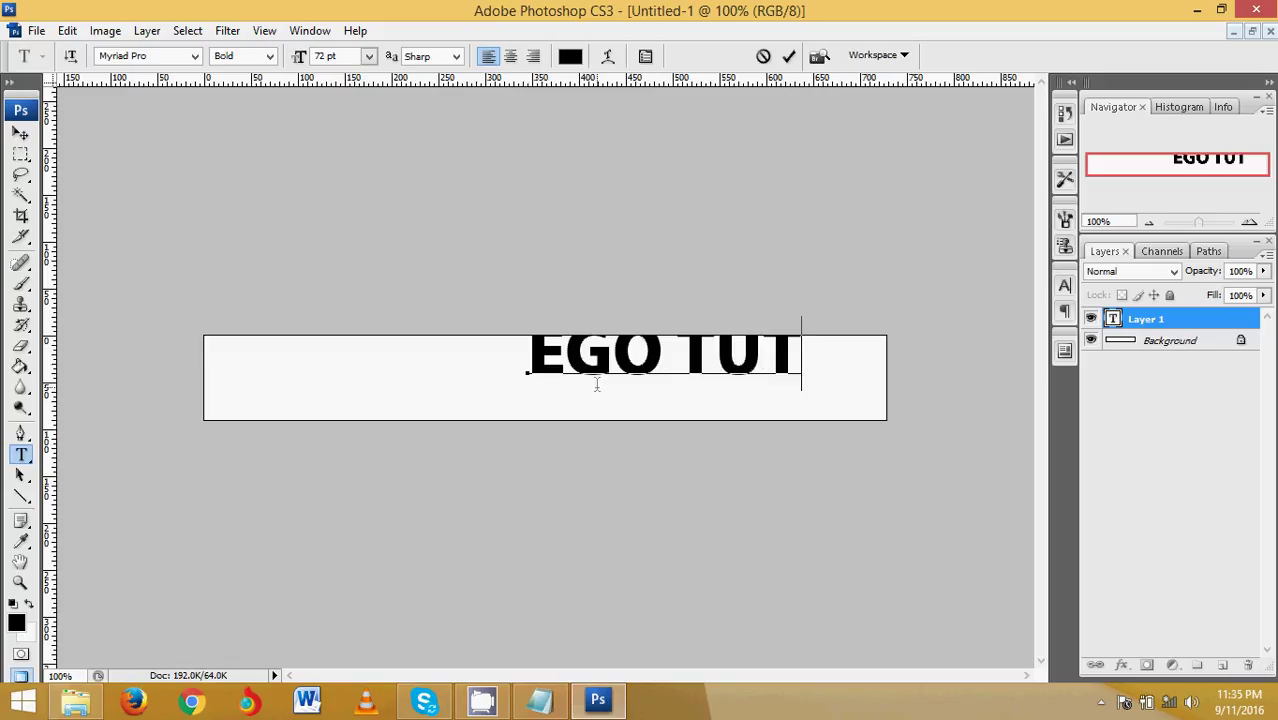
{"action": "type", "text": "OR"}
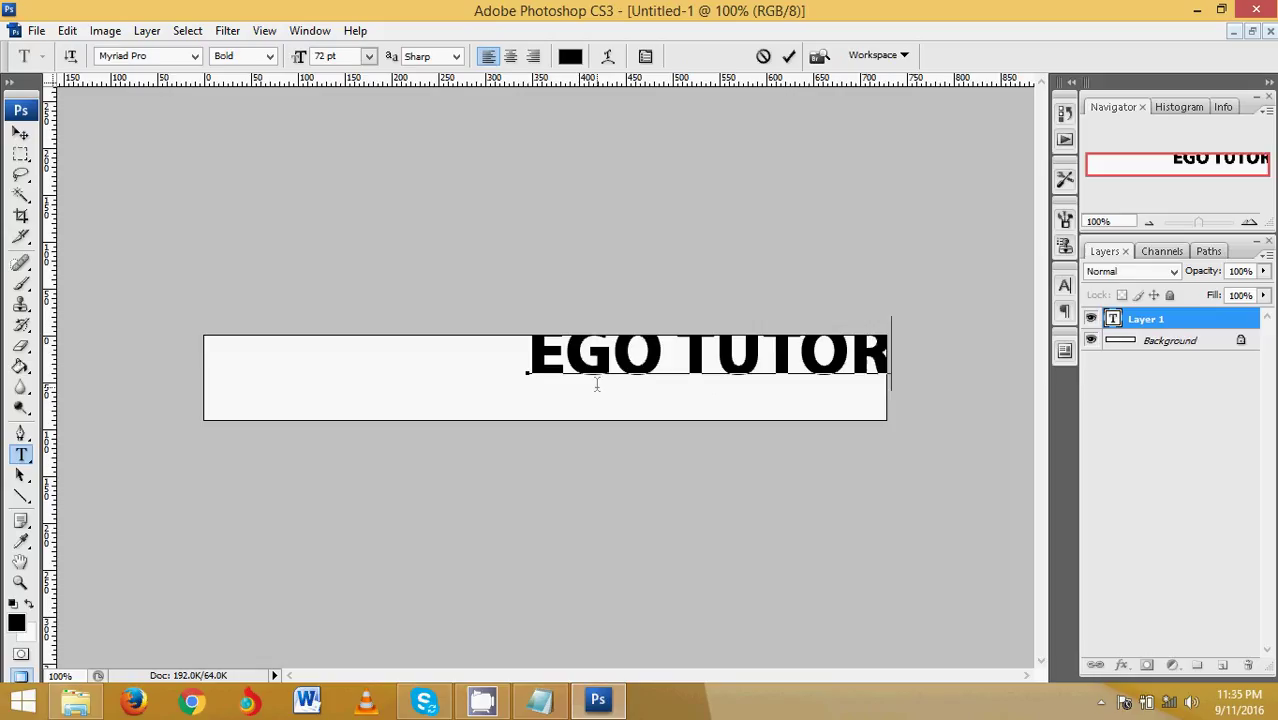
{"action": "type", "text": "AL"}
{"action": "type", "text": "S"}
{"action": "left_click", "coordinate": [21, 133]}
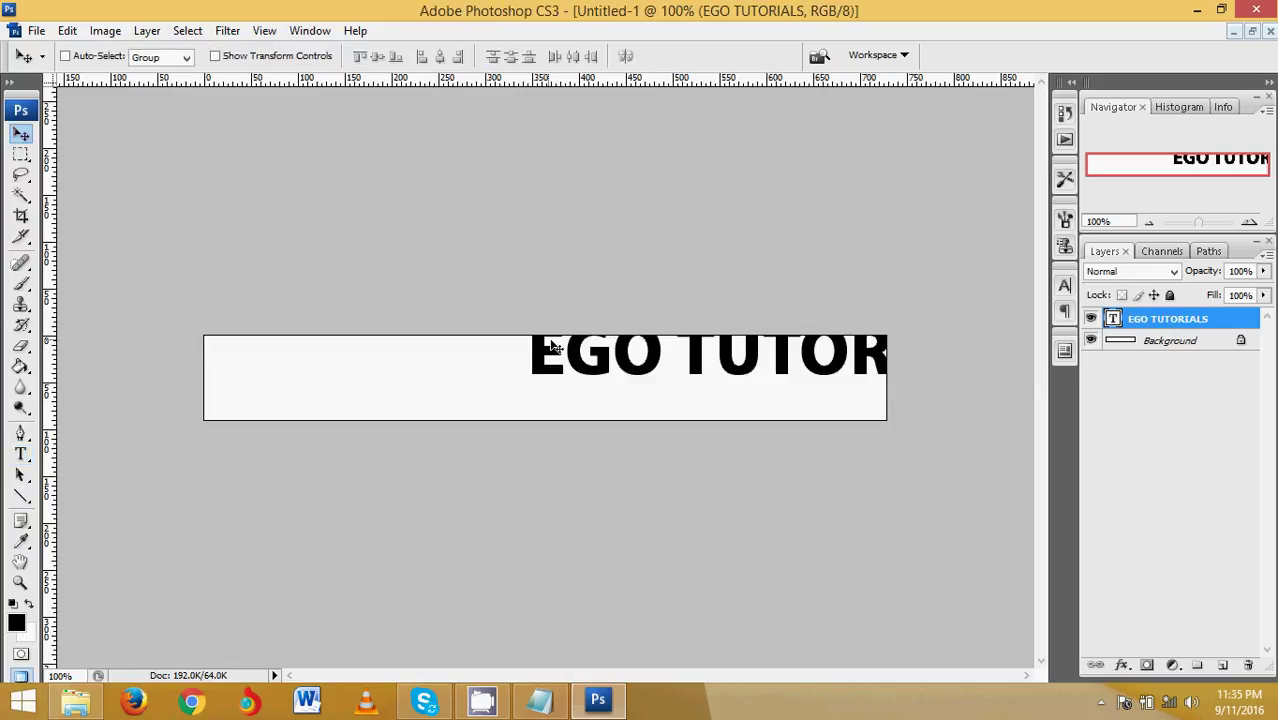
{"action": "mouse_move", "coordinate": [533, 366]}
{"action": "left_mouse_down"}
{"action": "mouse_move", "coordinate": [383, 388]}
{"action": "mouse_move", "coordinate": [406, 388]}
{"action": "left_mouse_up"}
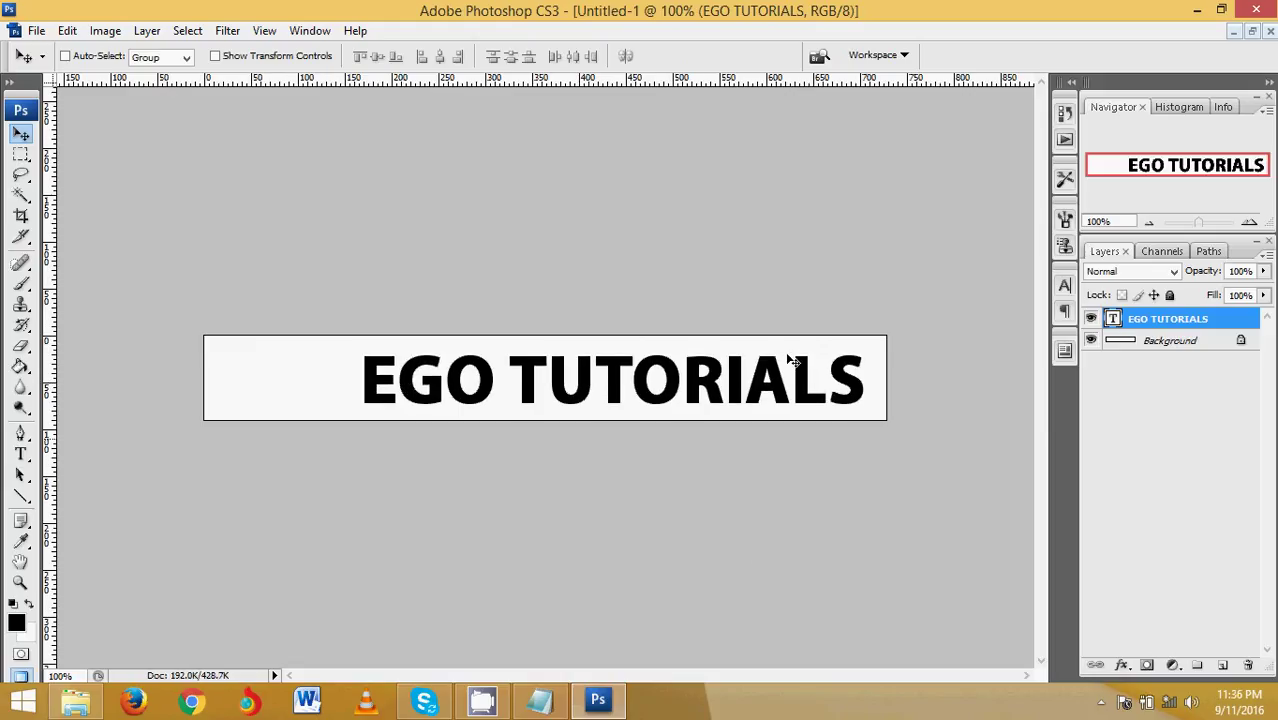
Convert the Background to Layer 0 and fill it solid black.
{"action": "double_click", "coordinate": [1169, 341]}
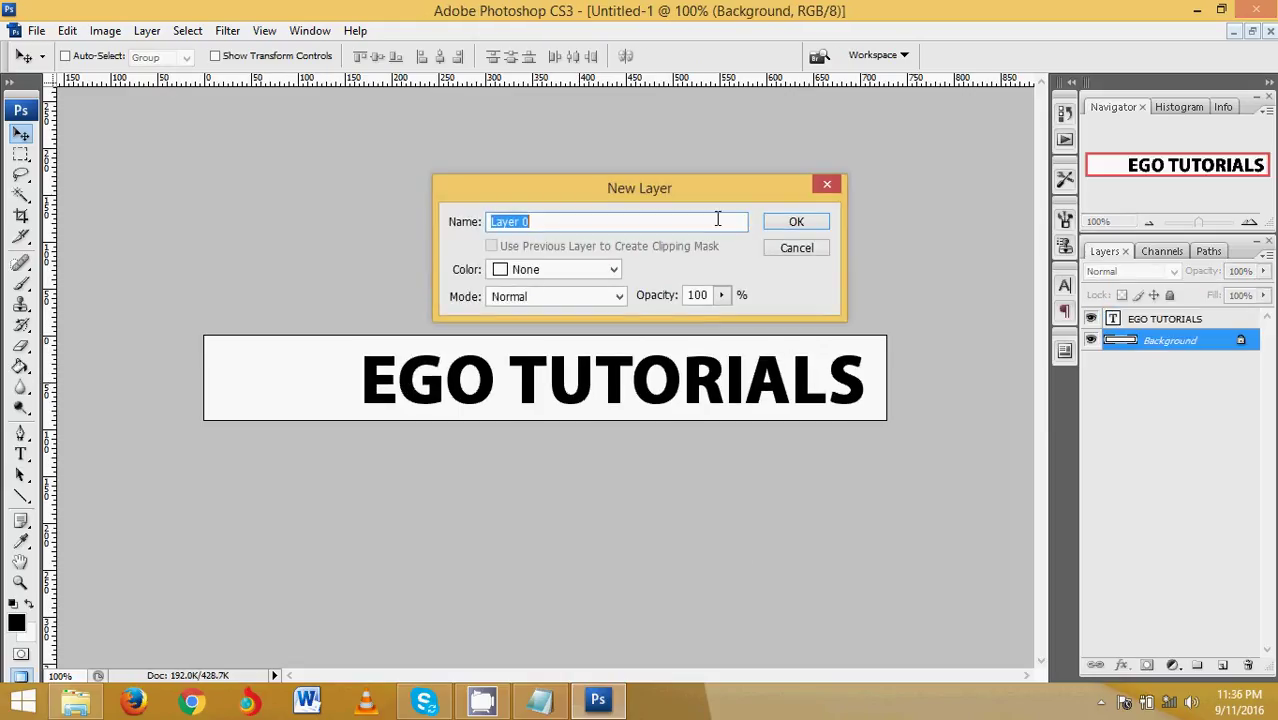
{"action": "left_click", "coordinate": [795, 223]}
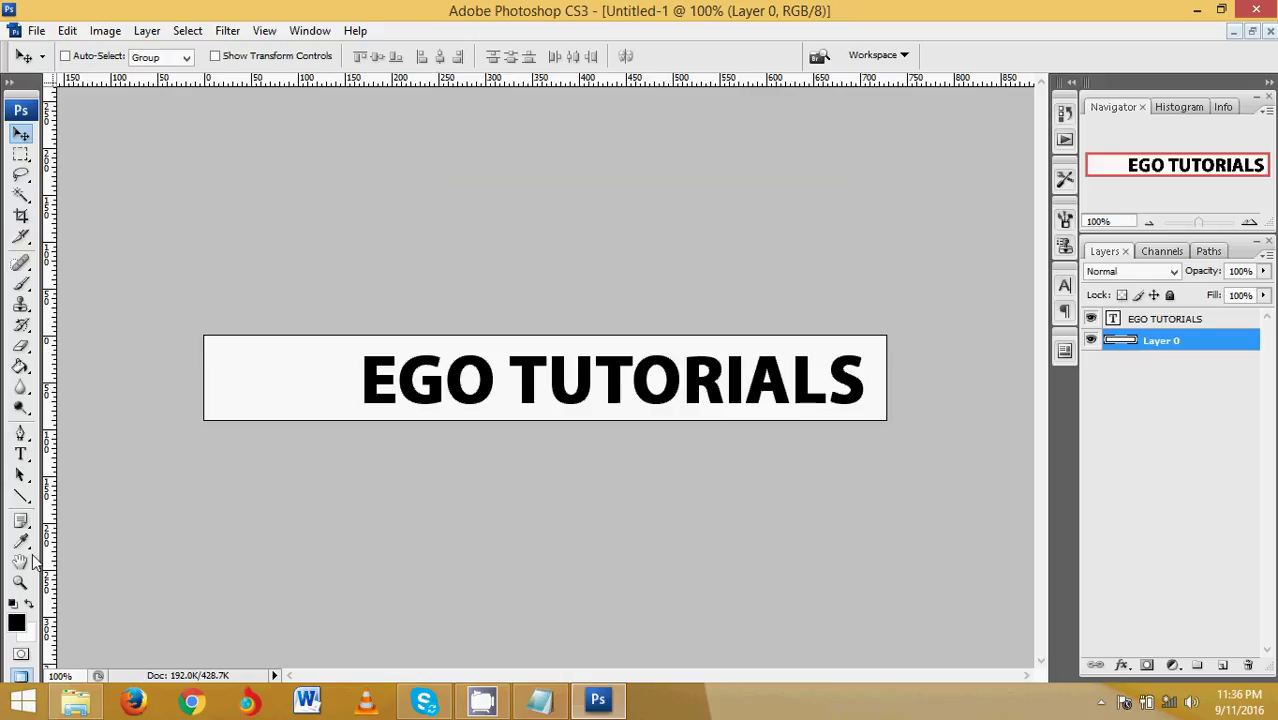
{"action": "left_click", "coordinate": [20, 366]}
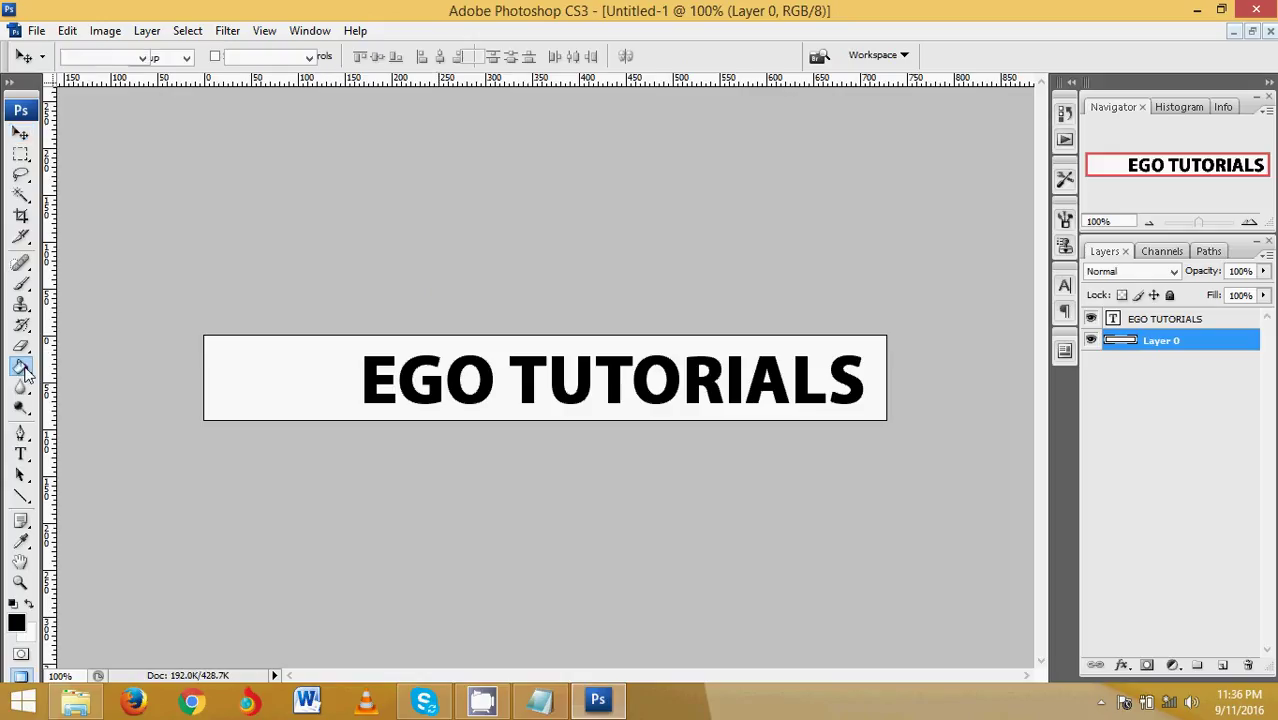
{"action": "left_click", "coordinate": [230, 371]}
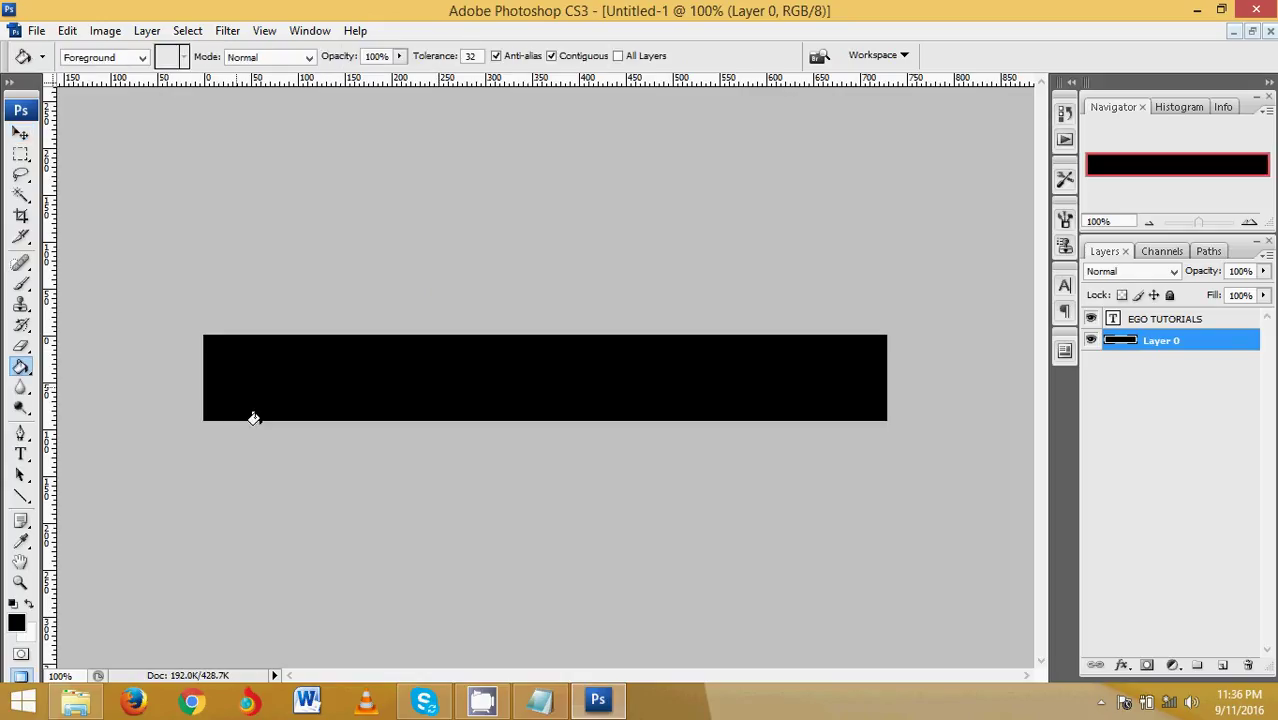
Select the text layer and pick white as its character colour.
{"action": "left_click", "coordinate": [1148, 320]}
{"action": "left_click", "coordinate": [1065, 287]}
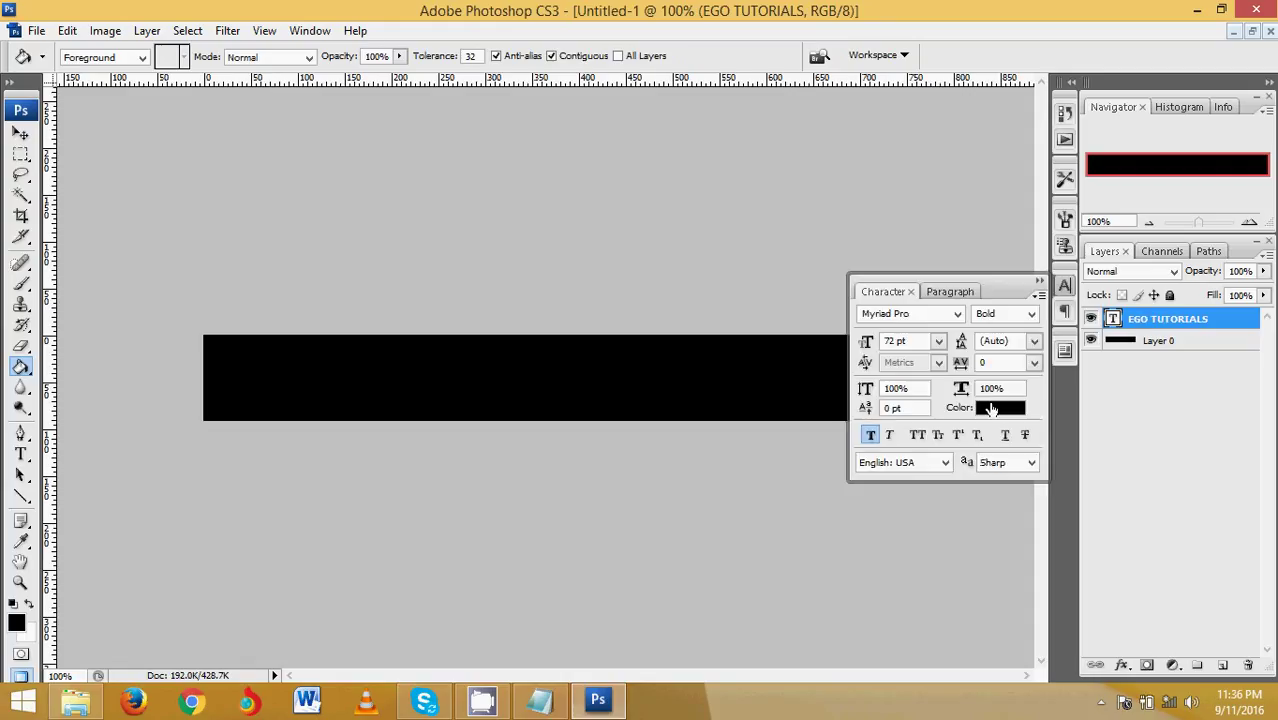
{"action": "left_click", "coordinate": [997, 407]}
{"action": "left_click_drag", "start_coordinate": [831, 338], "coordinate": [713, 223]}
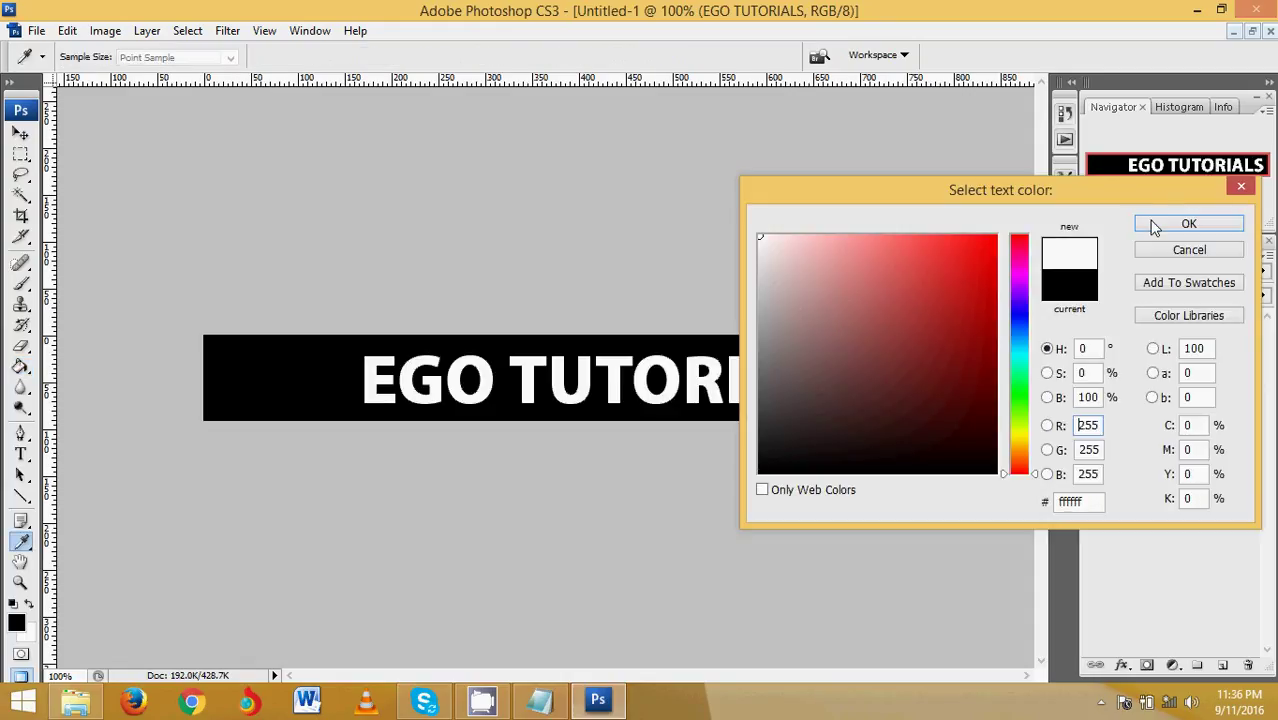
Apply white to the text and zoom in on the banner's empty left end.
{"action": "left_click", "coordinate": [1160, 225]}
{"action": "left_click", "coordinate": [798, 474]}
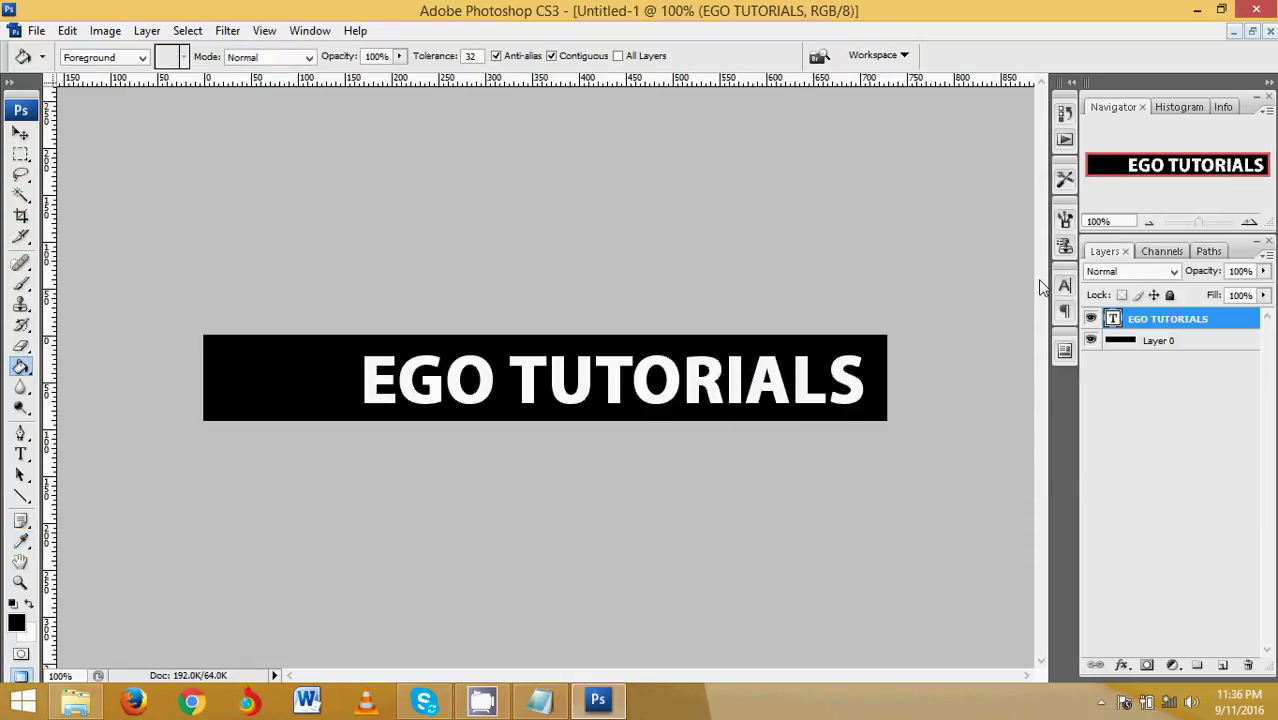
{"action": "left_click", "coordinate": [20, 583]}
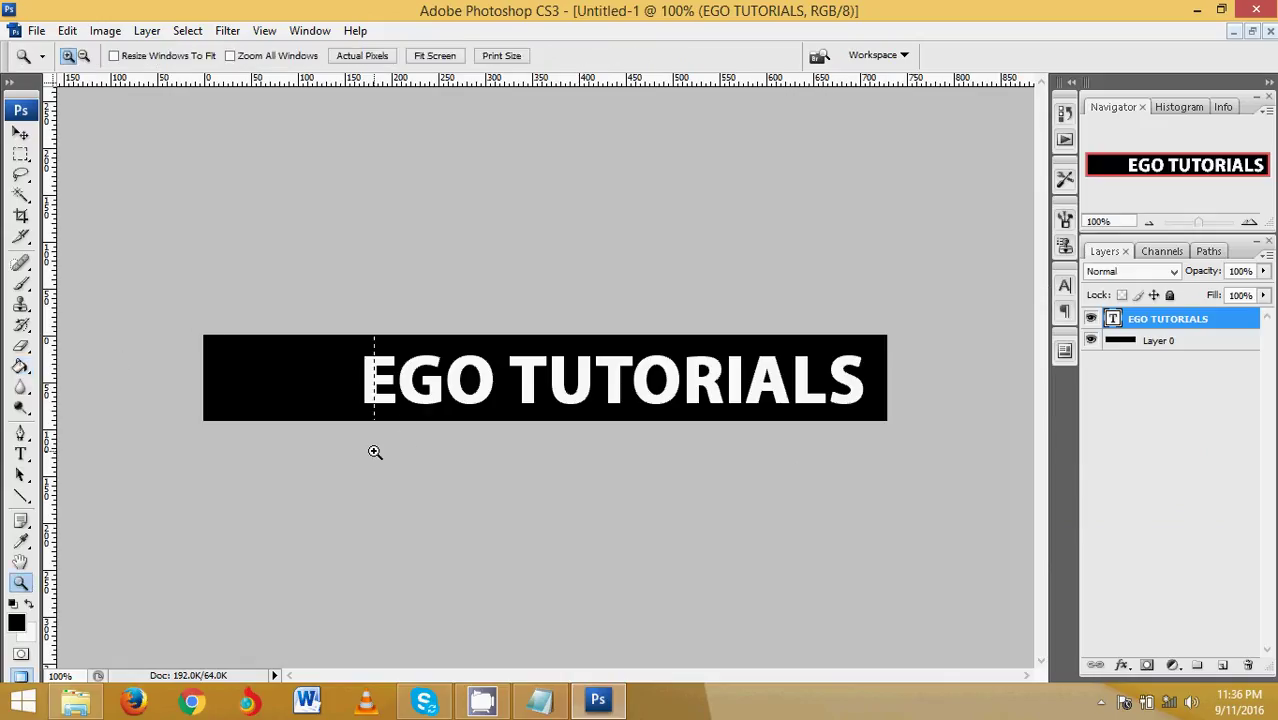
{"action": "left_click_drag", "start_coordinate": [375, 452], "coordinate": [372, 449]}
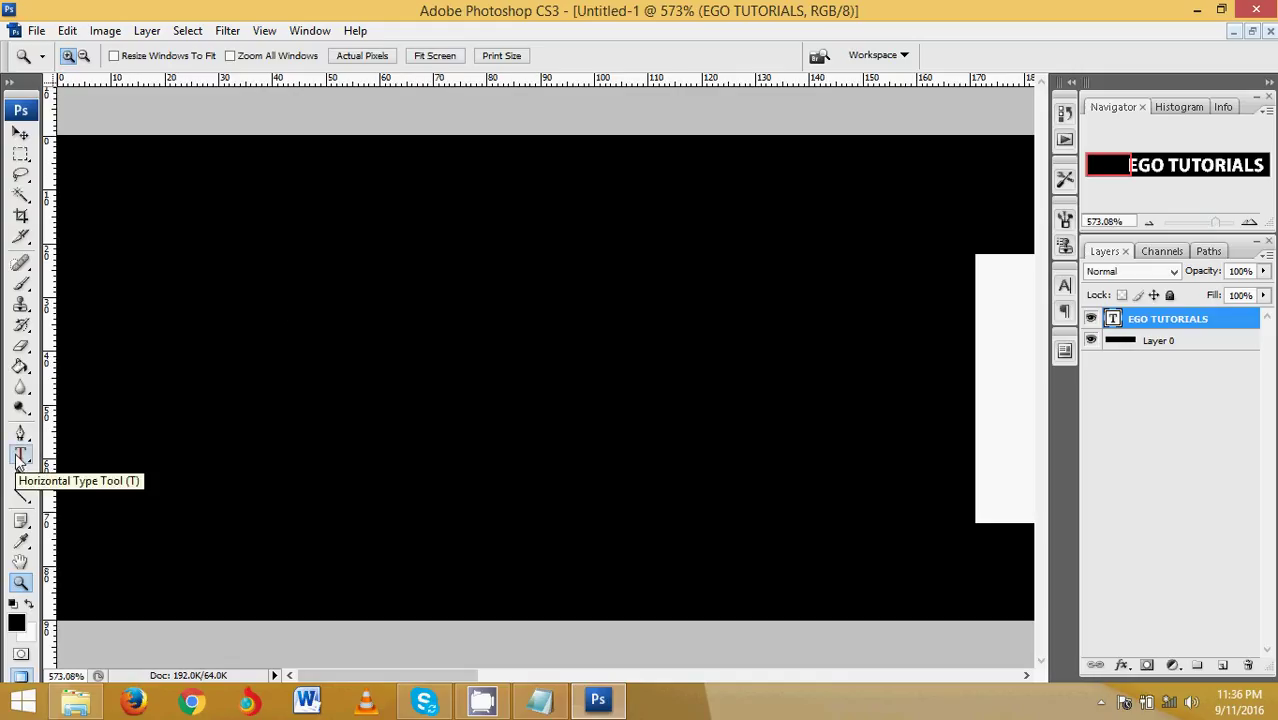
{"action": "left_click", "coordinate": [21, 497]}
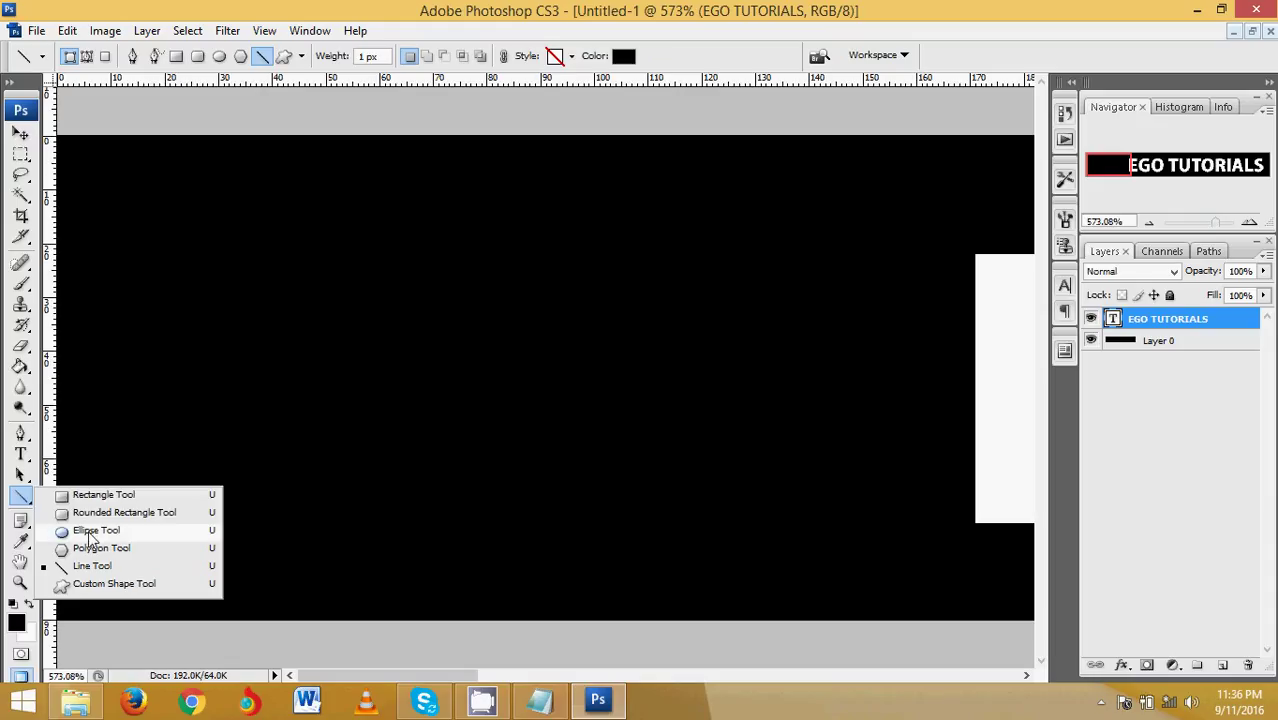
Draw the shopping-cart custom shape across the banner's left end.
{"action": "left_click", "coordinate": [104, 583]}
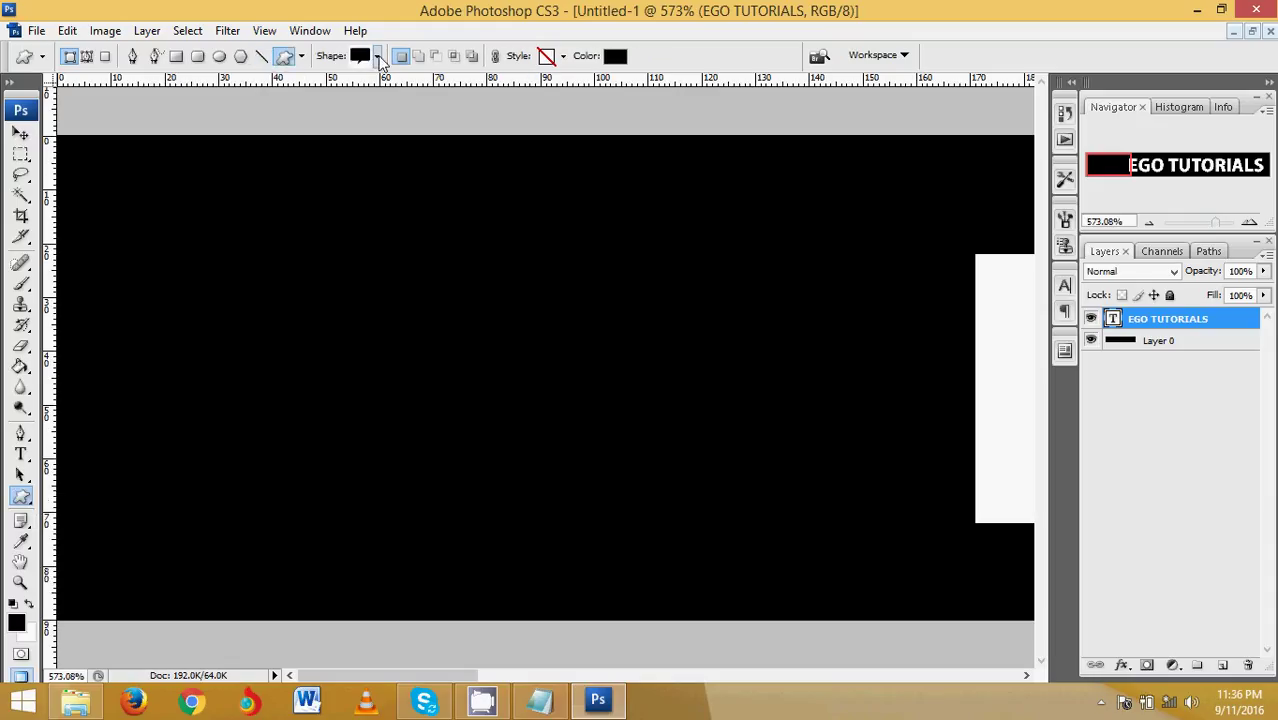
{"action": "left_click", "coordinate": [378, 58]}
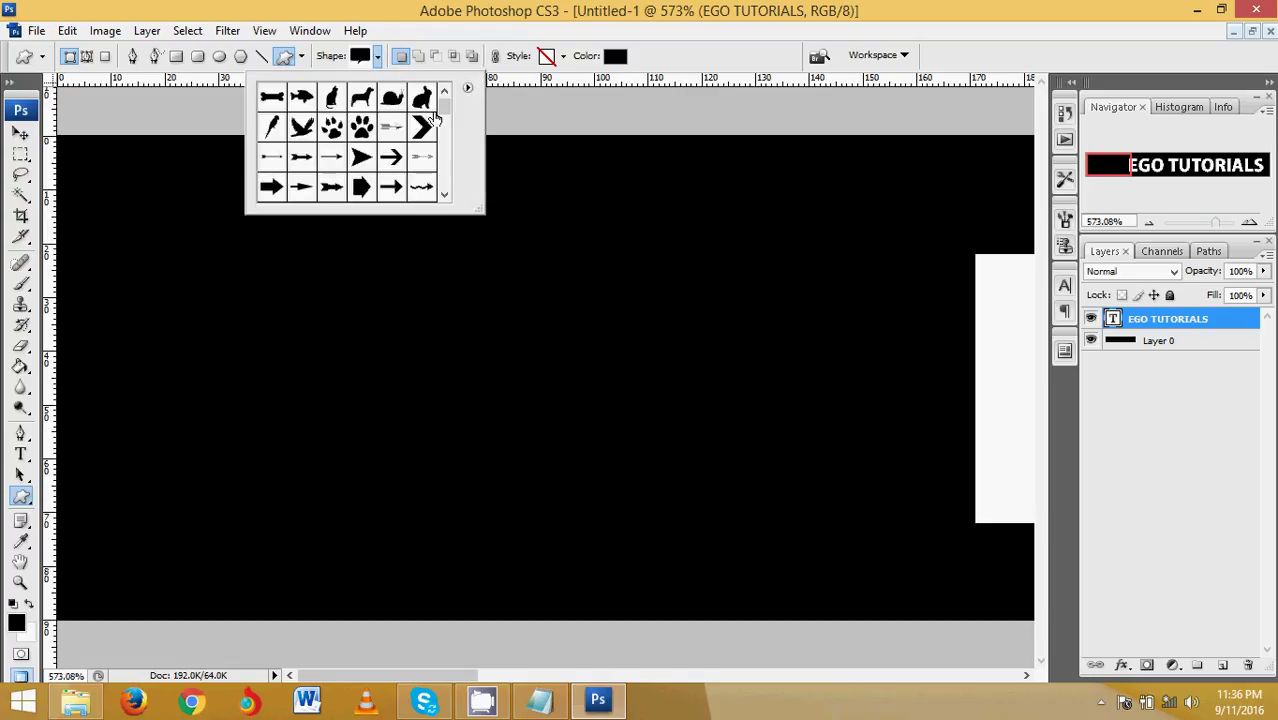
{"action": "left_click_drag", "start_coordinate": [444, 106], "coordinate": [449, 172]}
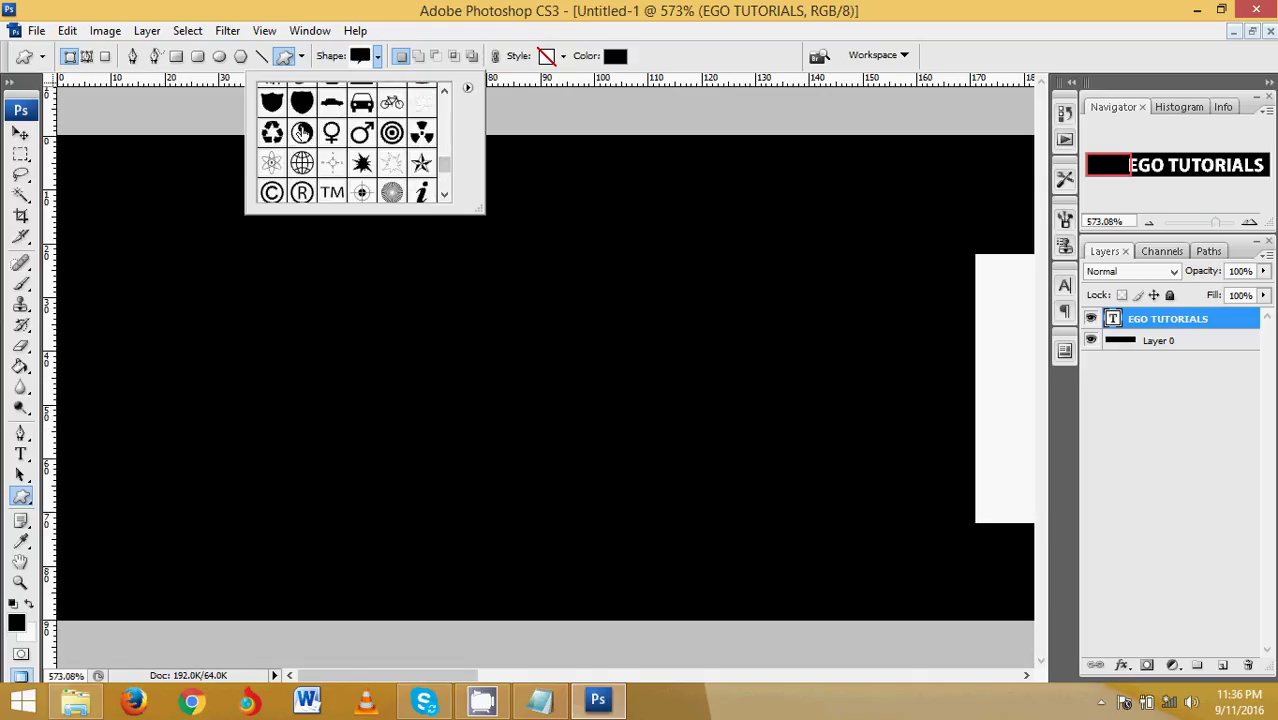
{"action": "left_click", "coordinate": [302, 192]}
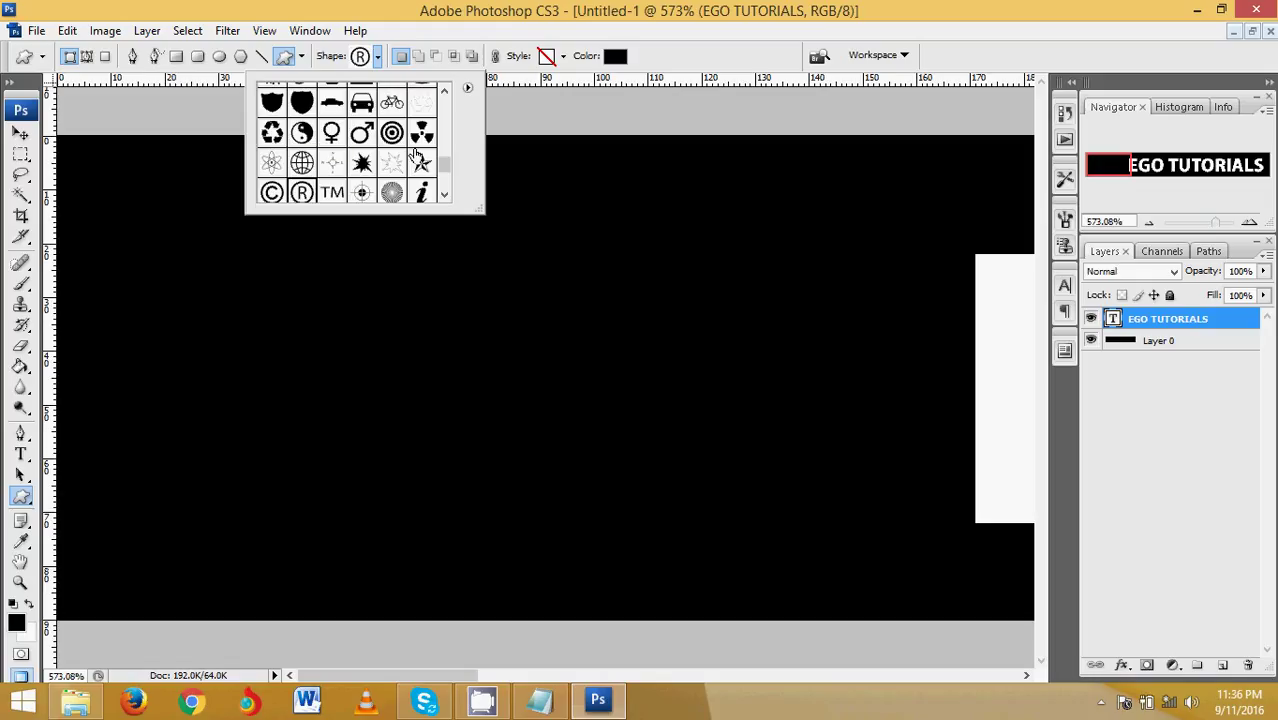
{"action": "left_click_drag", "start_coordinate": [442, 158], "coordinate": [443, 183]}
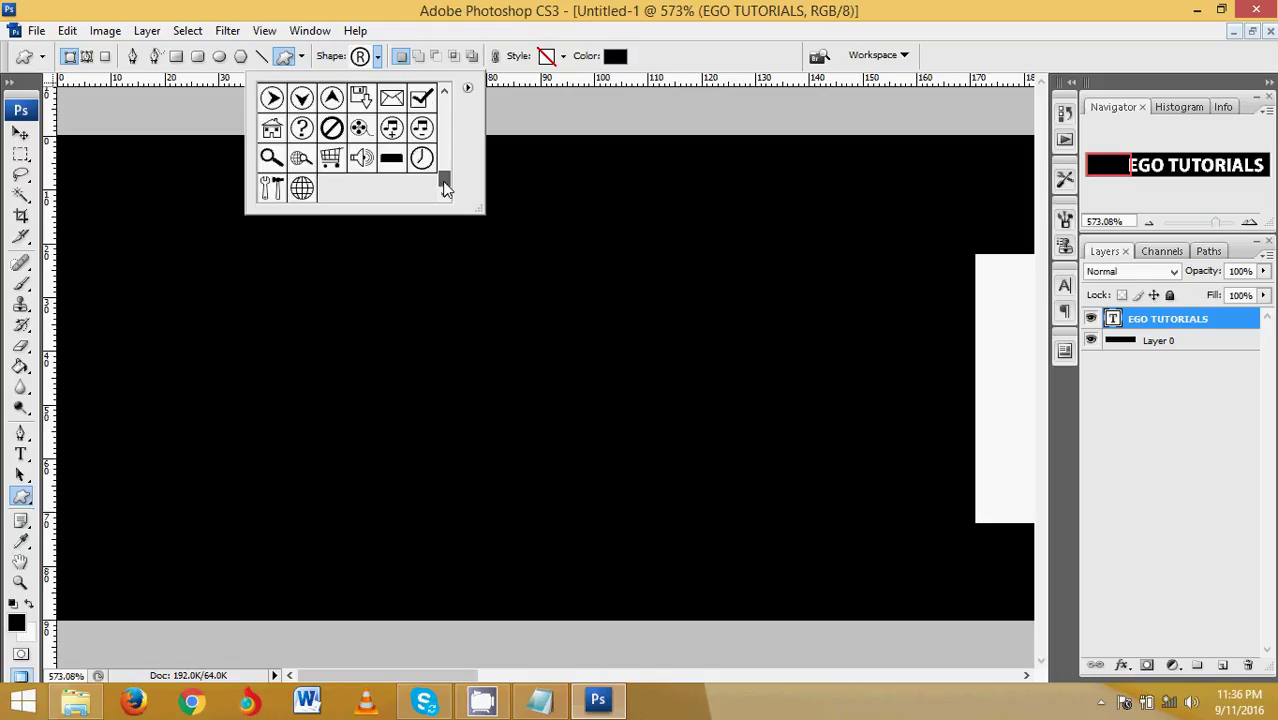
{"action": "left_click", "coordinate": [332, 162]}
{"action": "mouse_move", "coordinate": [172, 232]}
{"action": "left_mouse_down"}
{"action": "mouse_move", "coordinate": [643, 473]}
{"action": "mouse_move", "coordinate": [704, 564]}
{"action": "mouse_move", "coordinate": [750, 575]}
{"action": "left_mouse_up"}
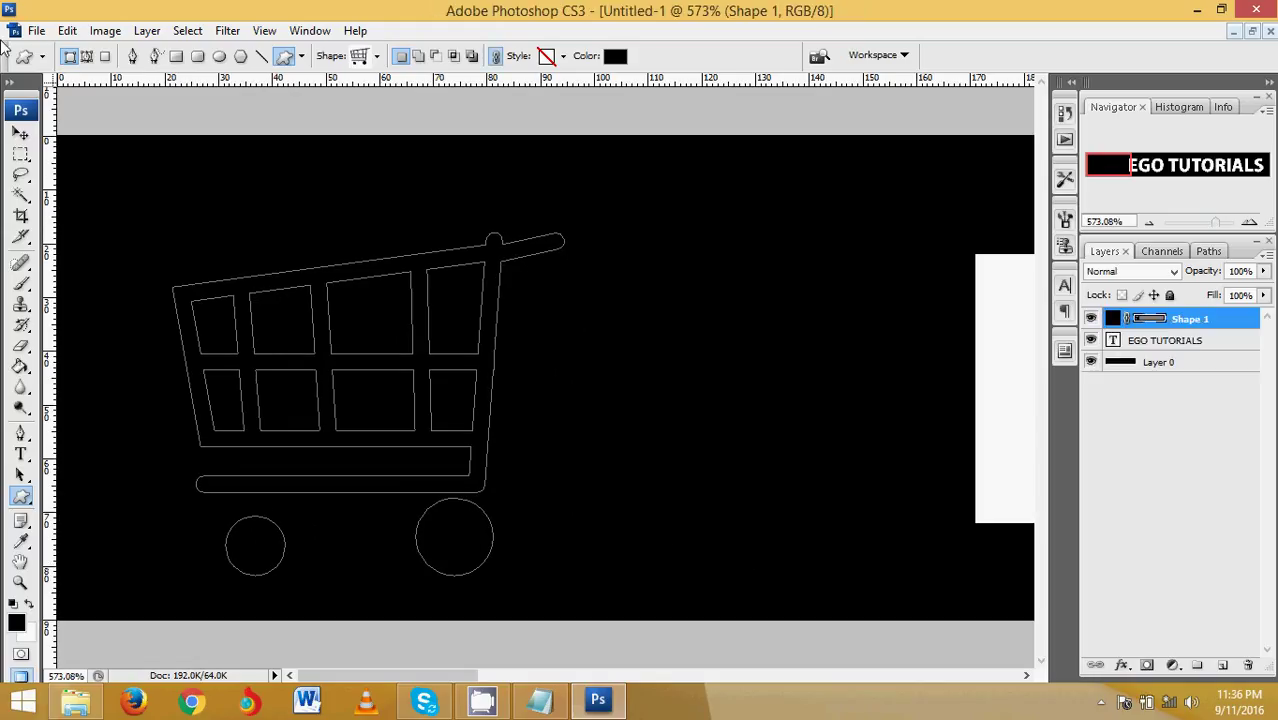
Shift the cart slightly right and dismiss the text colour picker.
{"action": "left_click", "coordinate": [18, 135]}
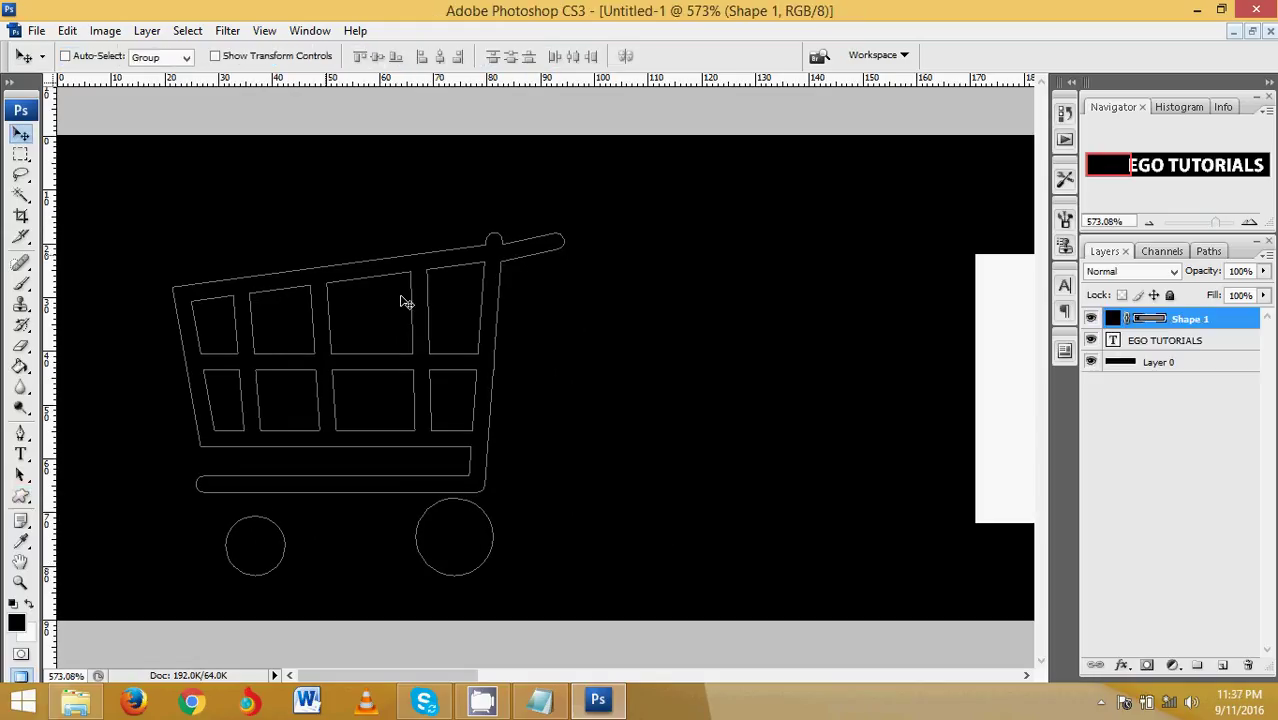
{"action": "mouse_move", "coordinate": [345, 370]}
{"action": "left_mouse_down"}
{"action": "mouse_move", "coordinate": [447, 372]}
{"action": "mouse_move", "coordinate": [410, 388]}
{"action": "left_mouse_up"}
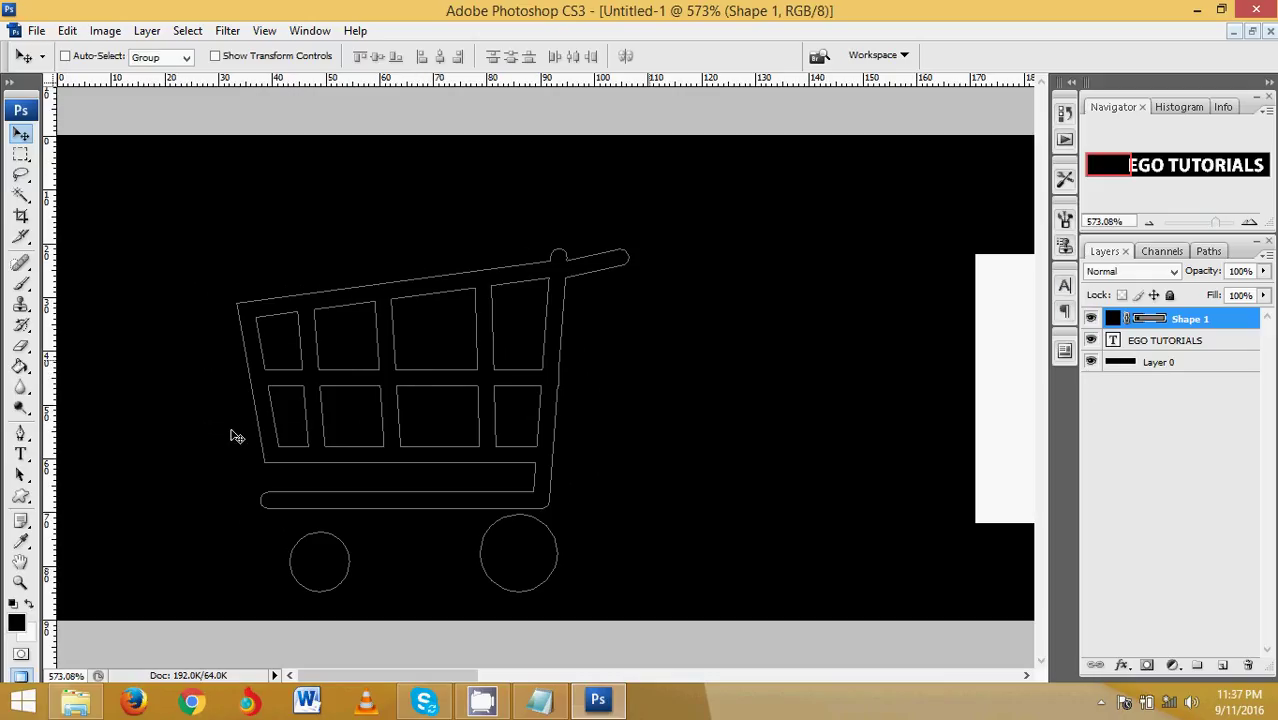
{"action": "left_click", "coordinate": [1066, 287]}
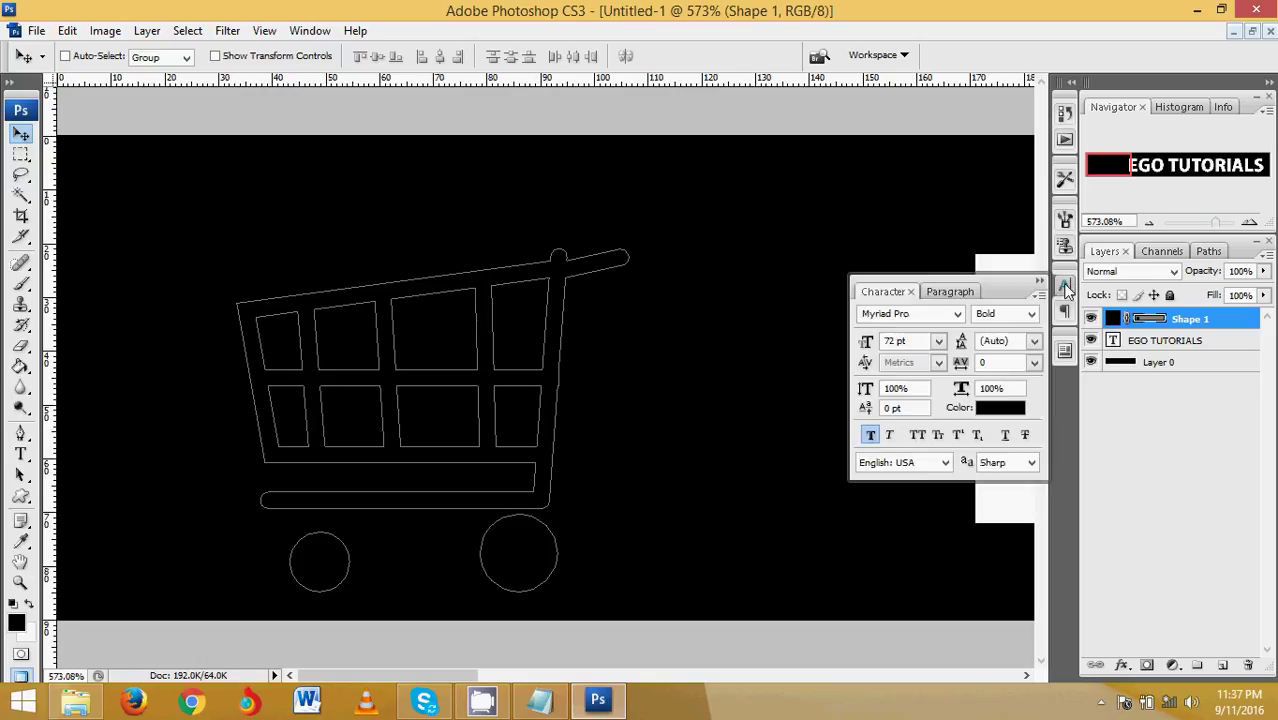
{"action": "left_click", "coordinate": [996, 408]}
{"action": "left_click_drag", "start_coordinate": [872, 340], "coordinate": [679, 177]}
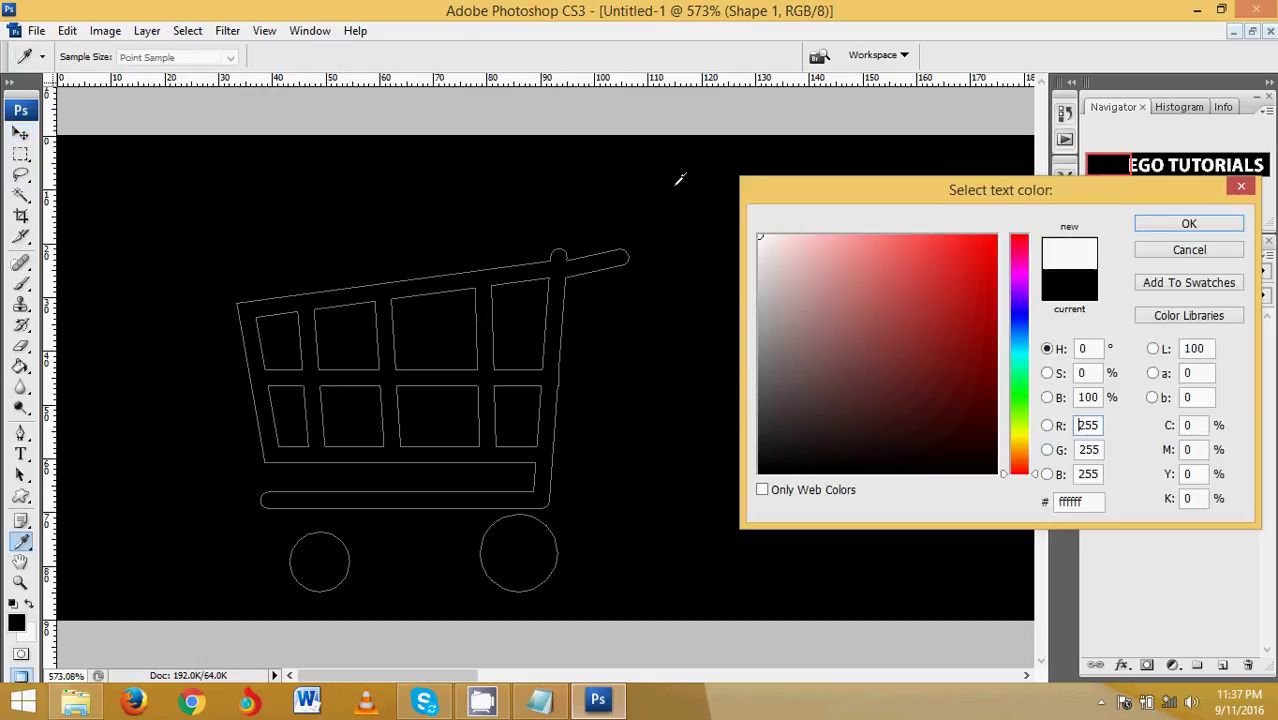
{"action": "left_click", "coordinate": [802, 258]}
{"action": "left_click", "coordinate": [1180, 249]}
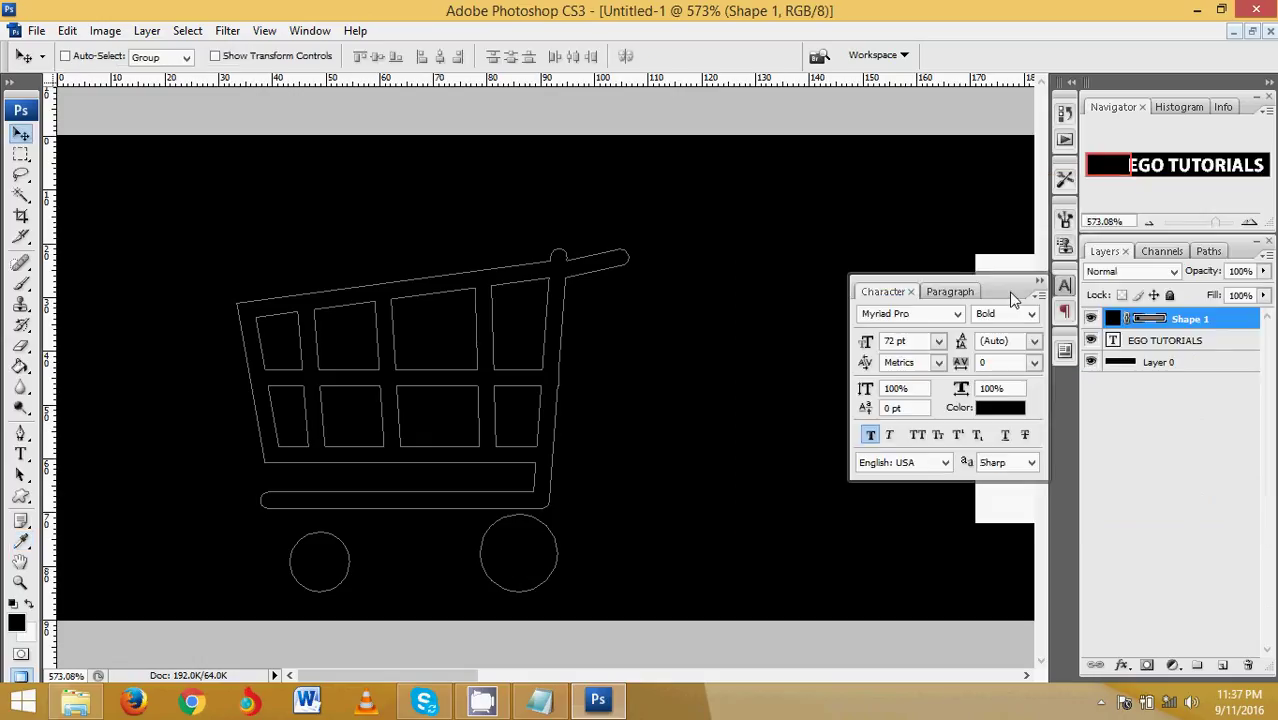
{"action": "left_click", "coordinate": [1112, 318]}
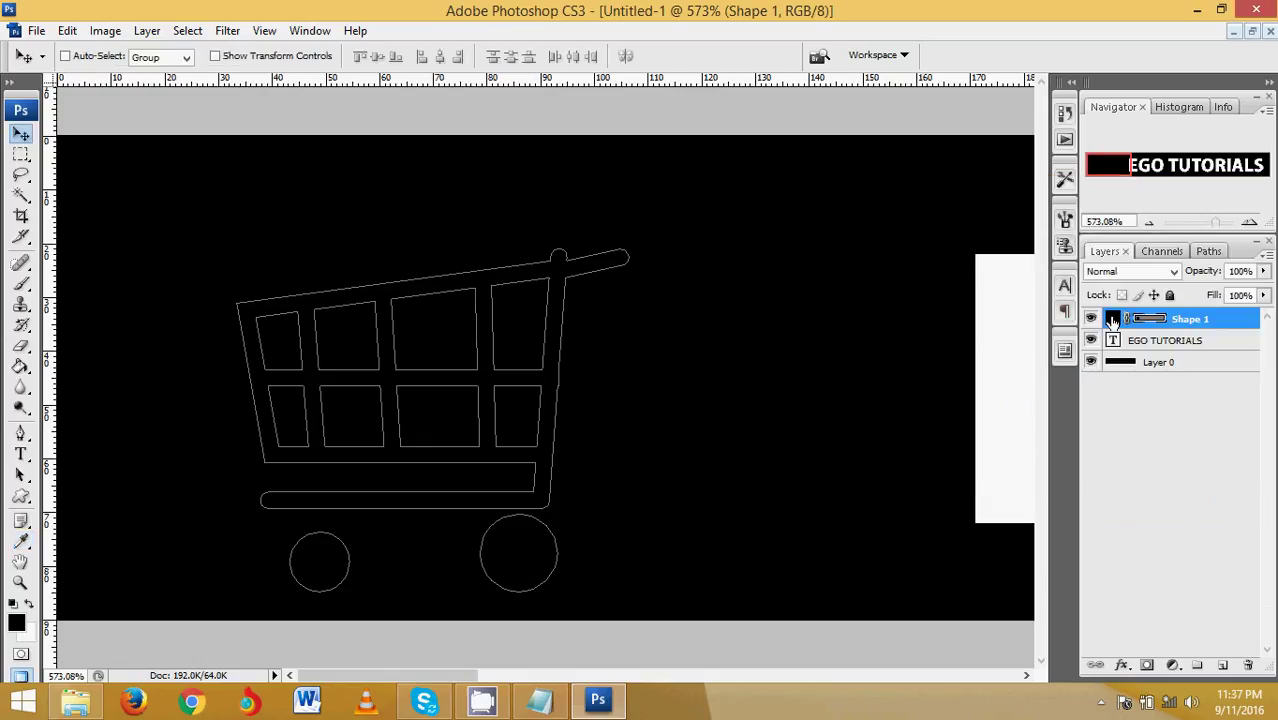
Fill the cart shape white (ffffff) and nudge it up and left.
{"action": "double_click", "coordinate": [1112, 325]}
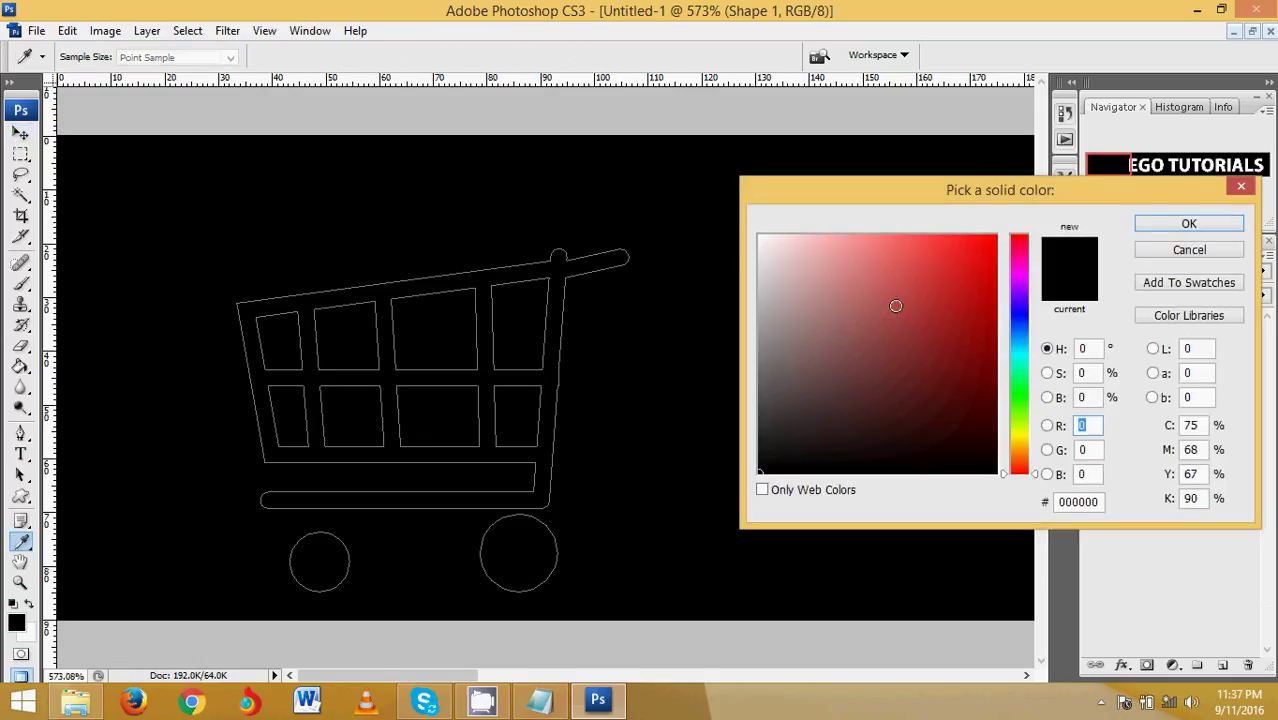
{"action": "left_click_drag", "start_coordinate": [893, 302], "coordinate": [693, 203]}
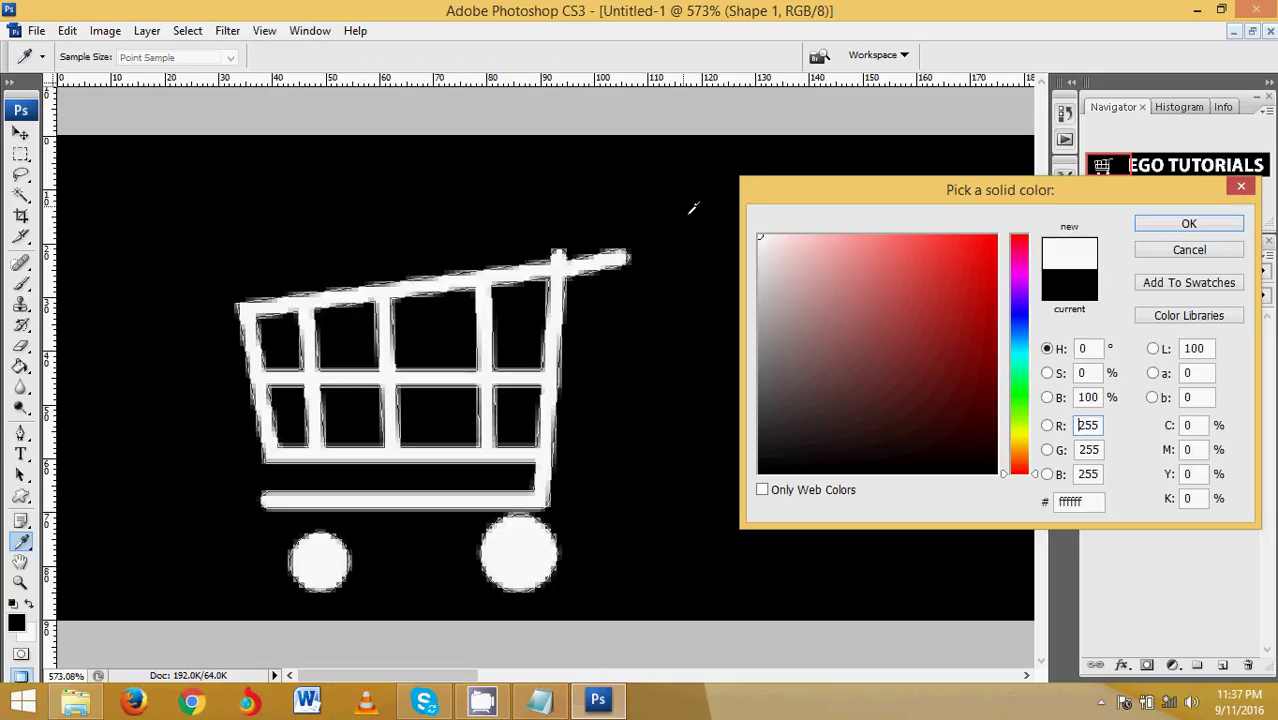
{"action": "left_click", "coordinate": [1176, 226]}
{"action": "left_click_drag", "start_coordinate": [420, 314], "coordinate": [400, 292]}
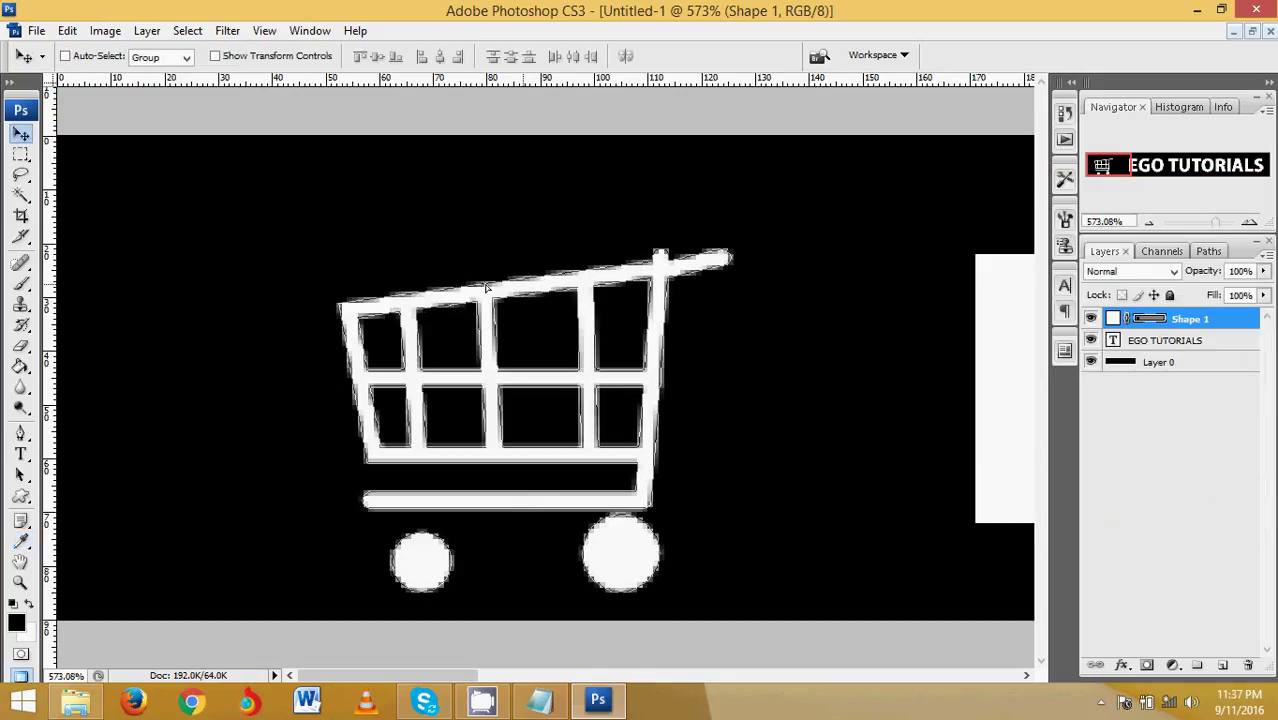
{"action": "left_click", "coordinate": [264, 31]}
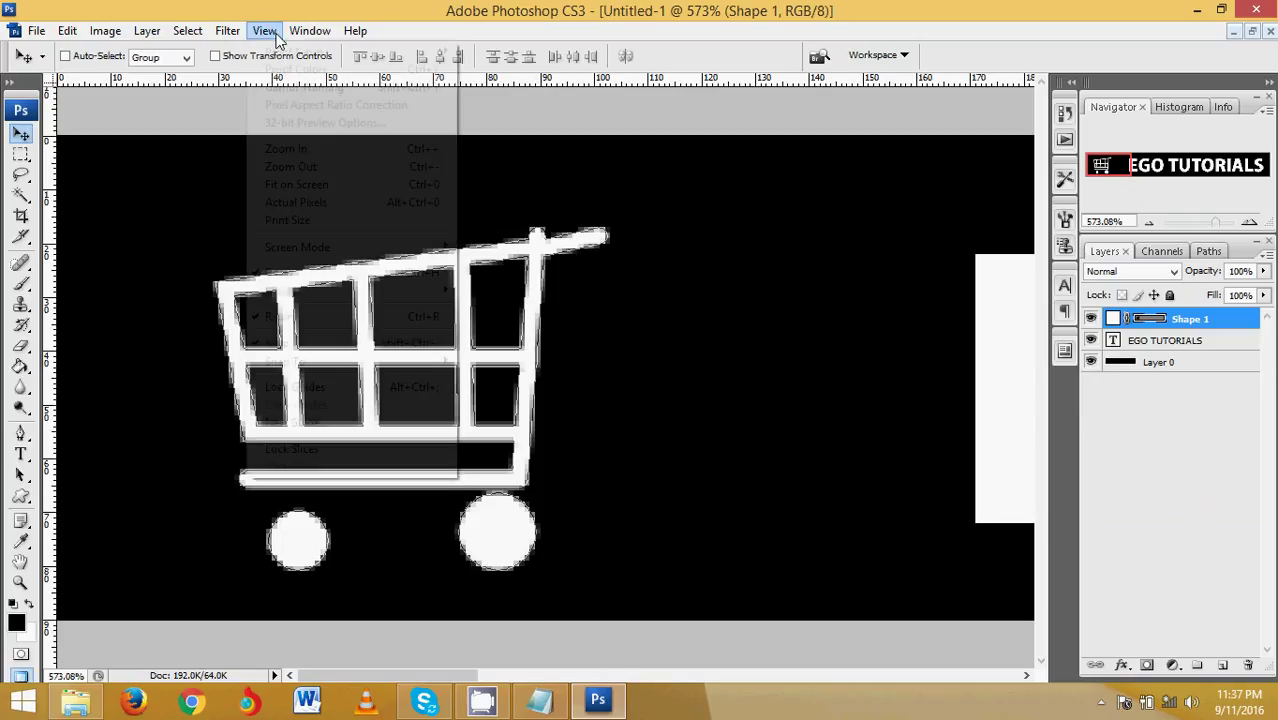
Fit the banner on screen, raise the cart slightly, and select the EGO TUTORIALS layer.
{"action": "left_click", "coordinate": [305, 186]}
{"action": "left_click_drag", "start_coordinate": [170, 383], "coordinate": [177, 380]}
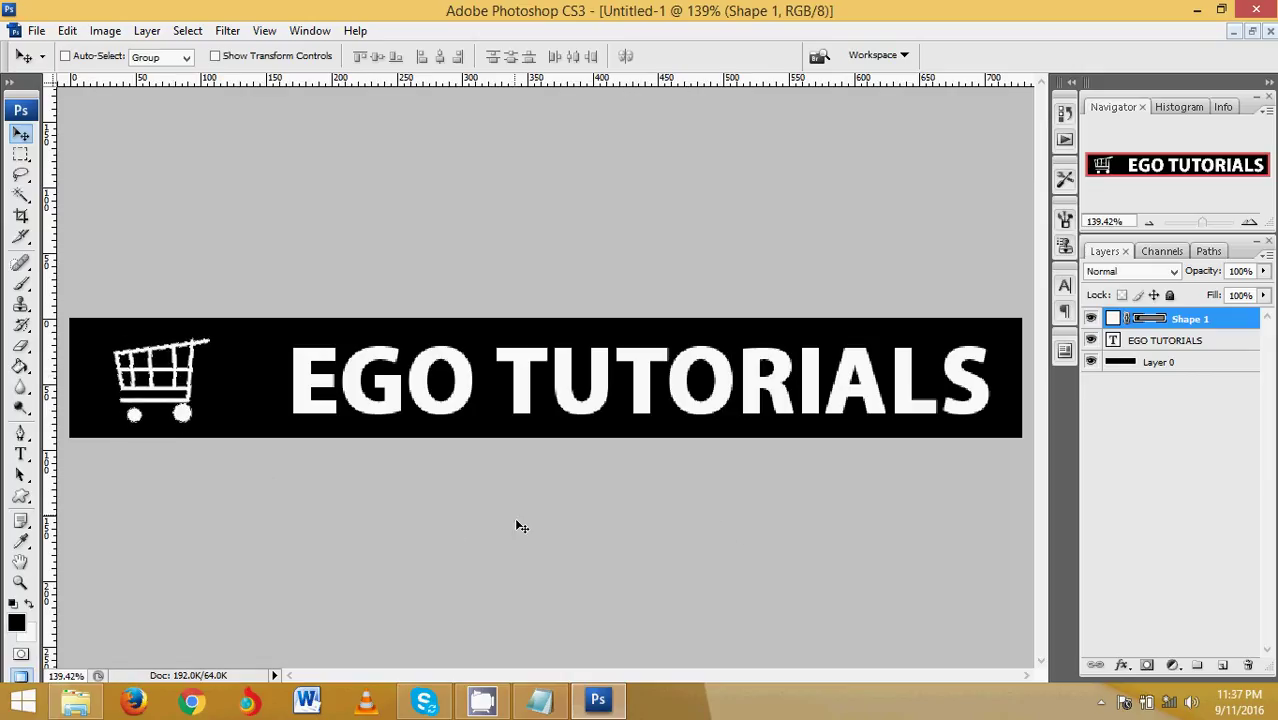
{"action": "left_click", "coordinate": [1211, 344]}
Add a Gradient Overlay to the text with black-white-black stops.
{"action": "left_click", "coordinate": [1121, 665]}
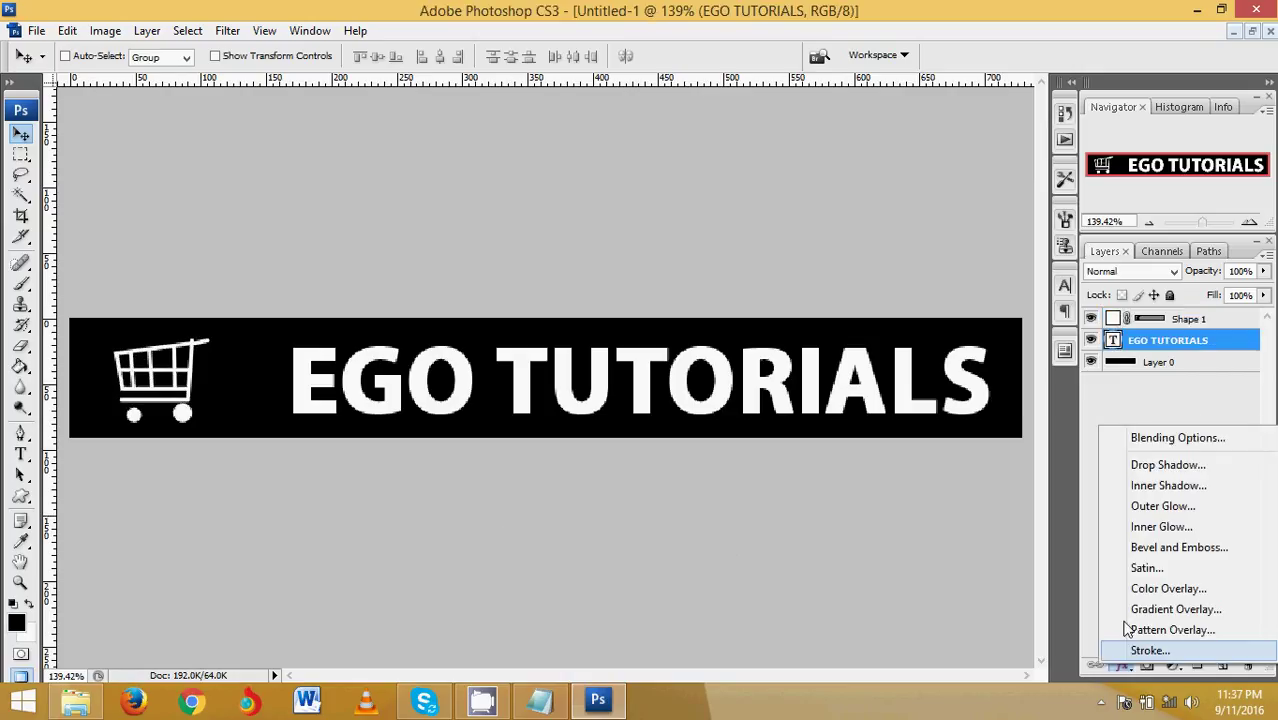
{"action": "left_click", "coordinate": [1150, 609]}
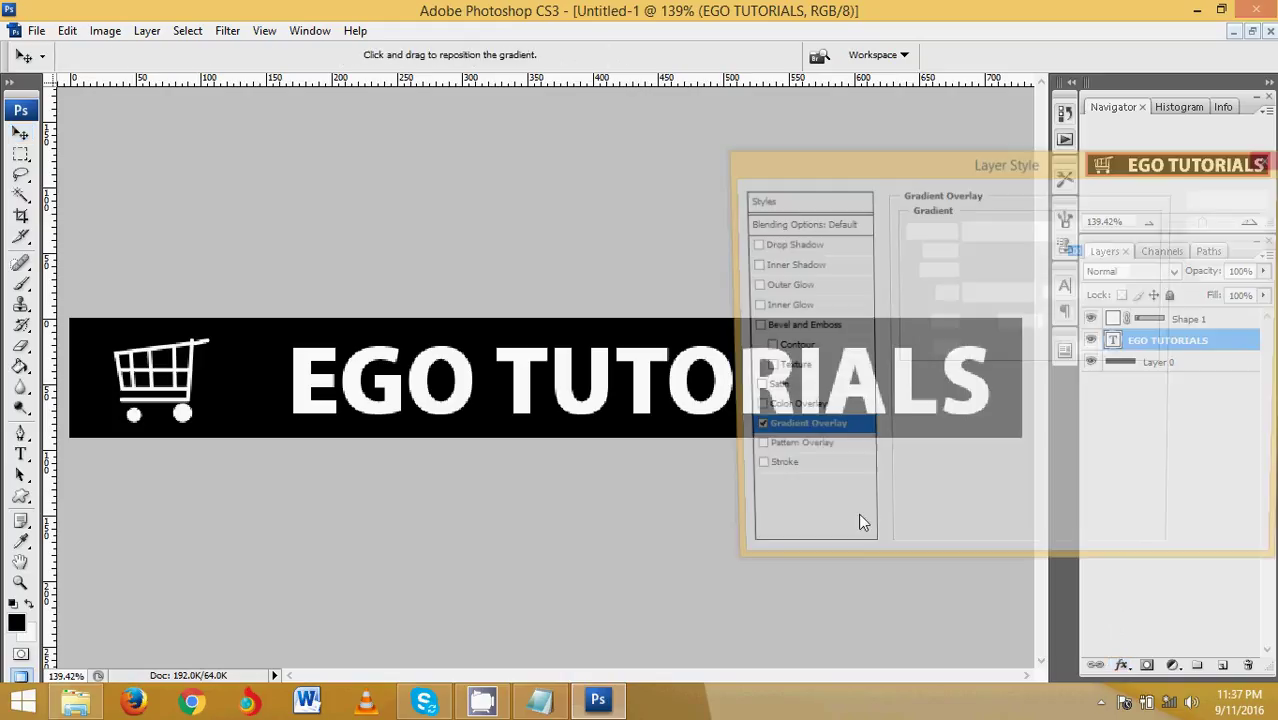
{"action": "left_click", "coordinate": [1015, 269]}
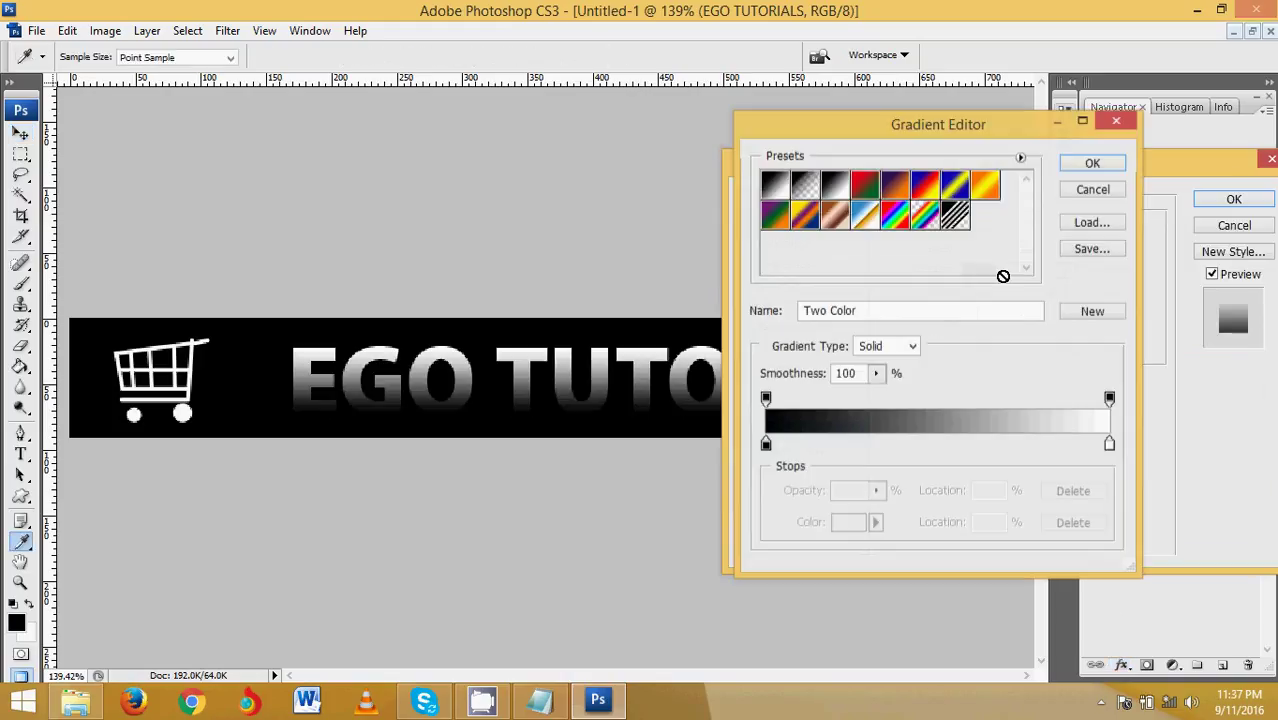
{"action": "left_click_drag", "start_coordinate": [910, 445], "coordinate": [916, 445]}
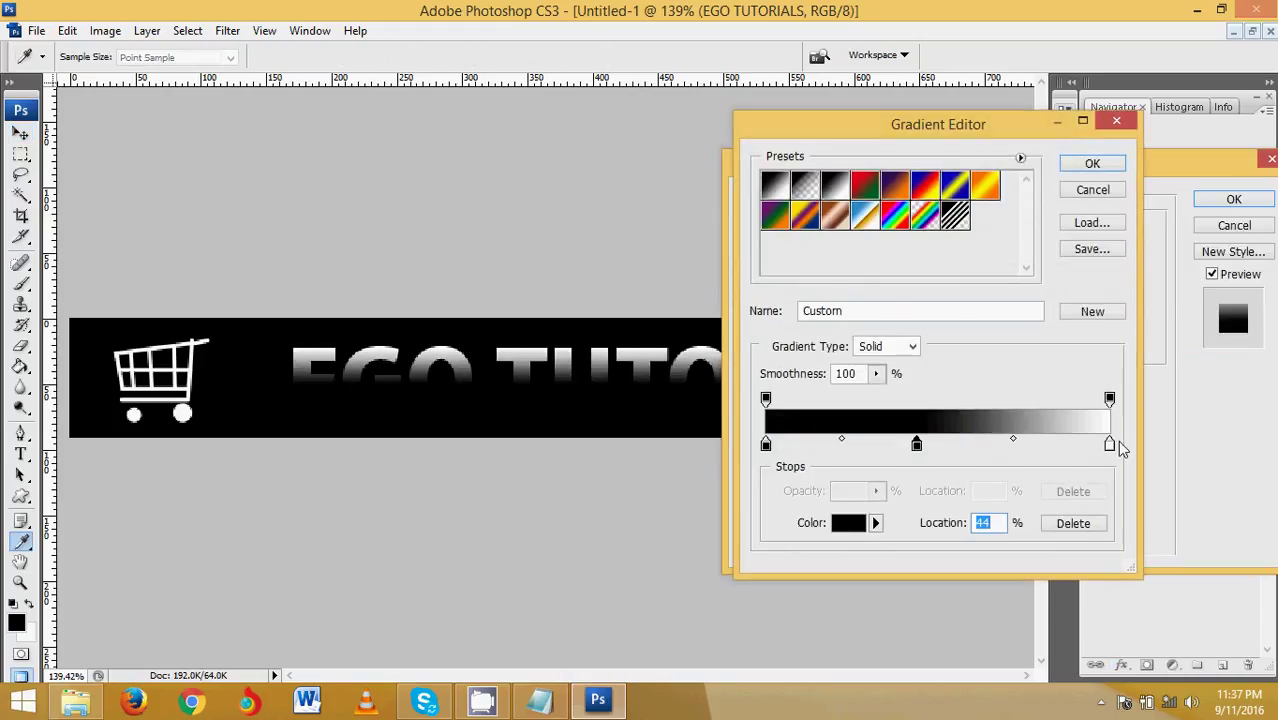
{"action": "mouse_move", "coordinate": [1109, 445]}
{"action": "left_mouse_down"}
{"action": "mouse_move", "coordinate": [878, 445]}
{"action": "mouse_move", "coordinate": [1109, 445]}
{"action": "left_mouse_up"}
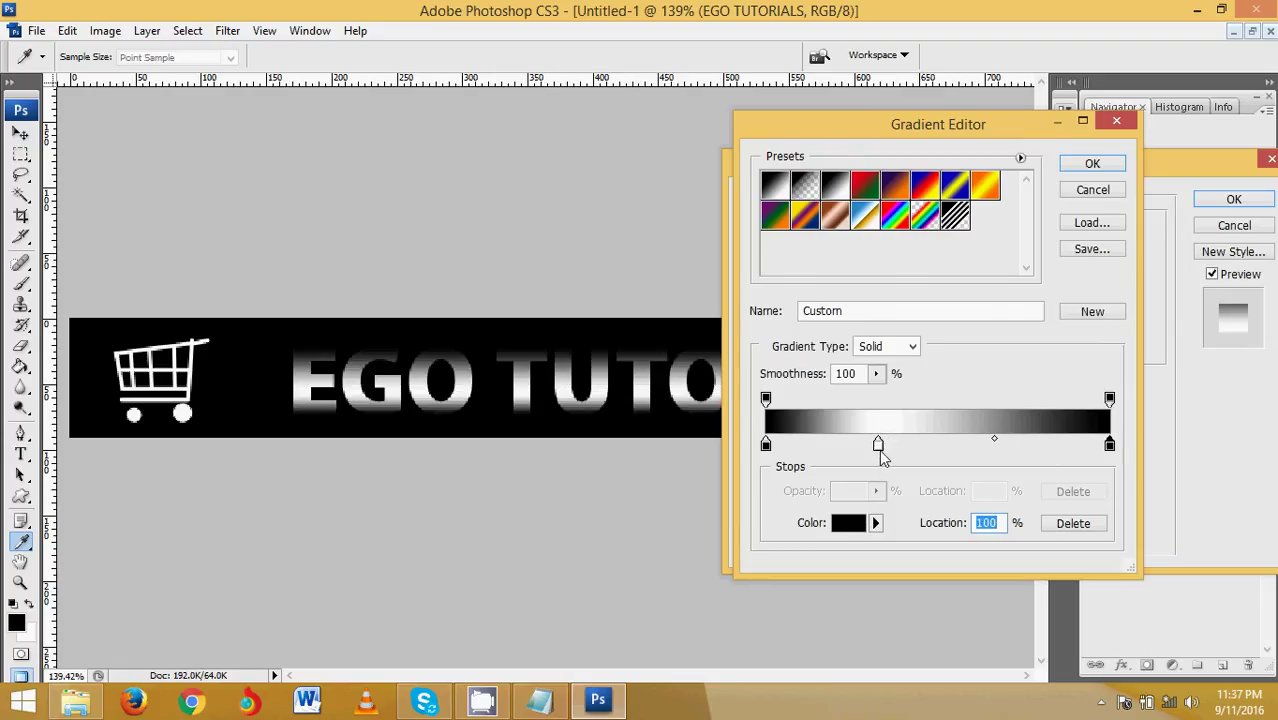
Move the middle stop to 52% and make it dark grey #595555.
{"action": "left_click_drag", "start_coordinate": [878, 445], "coordinate": [944, 445]}
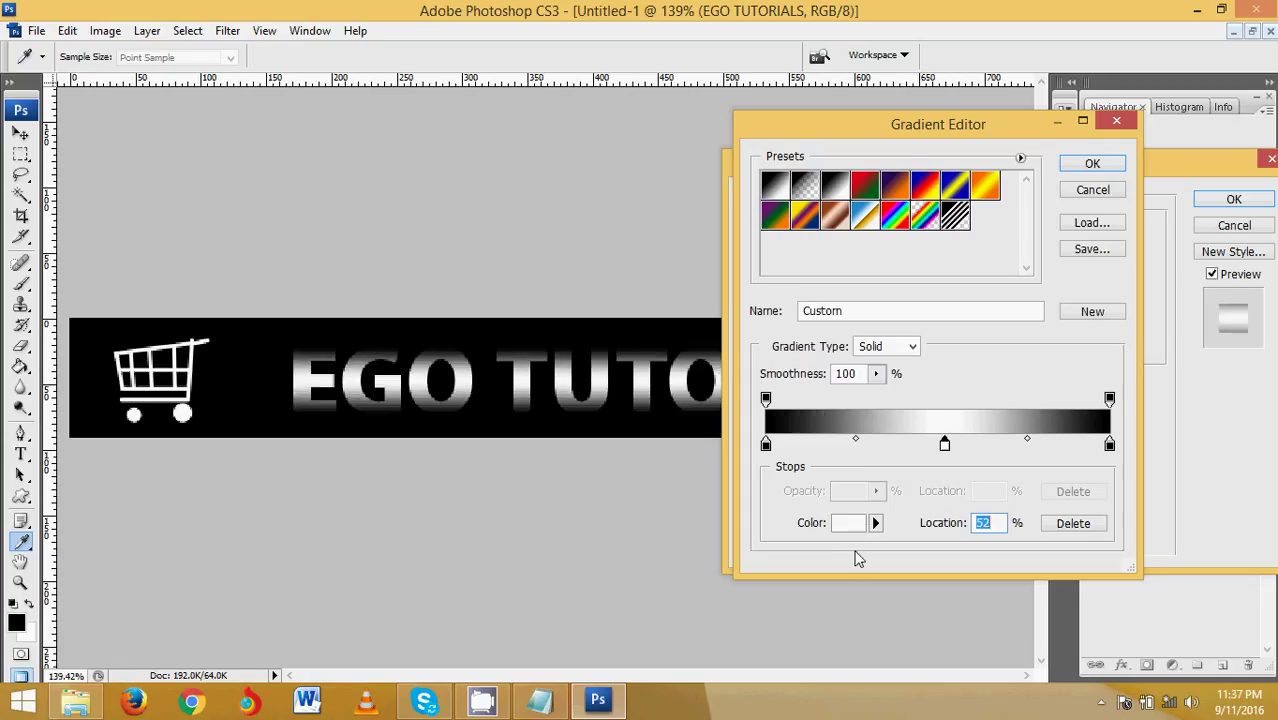
{"action": "left_click", "coordinate": [847, 522]}
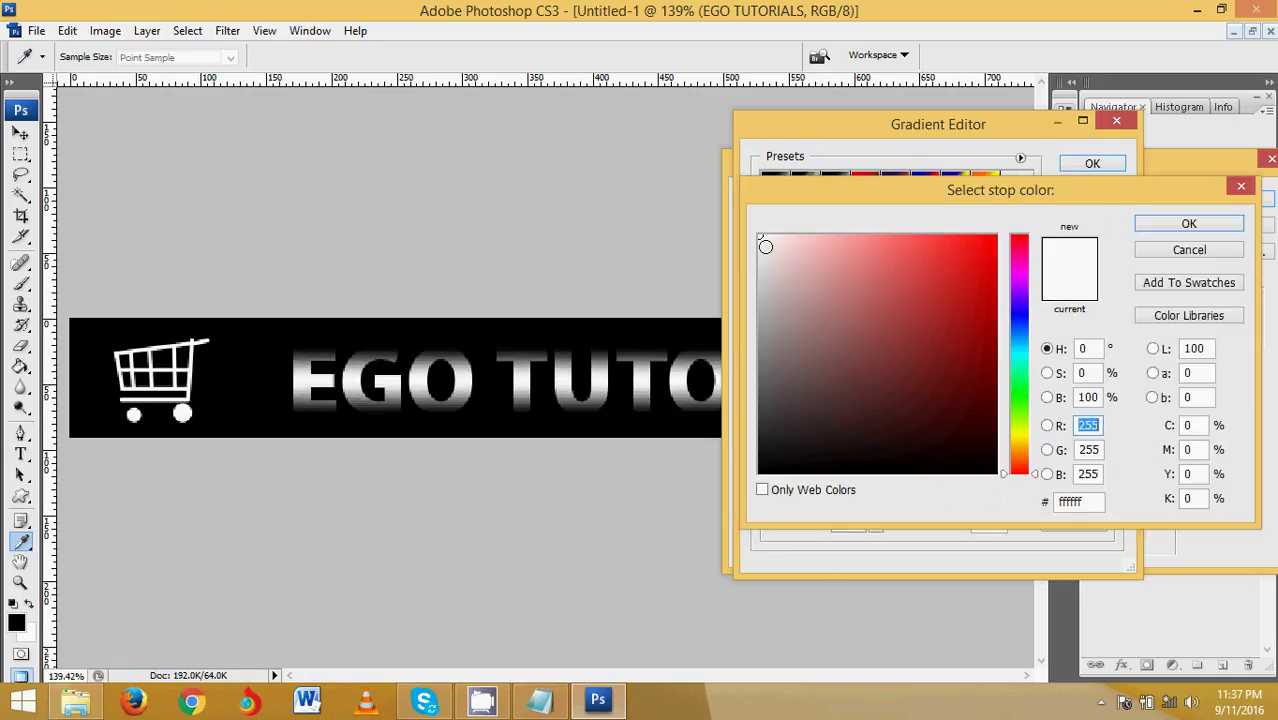
{"action": "left_click_drag", "start_coordinate": [768, 343], "coordinate": [771, 391]}
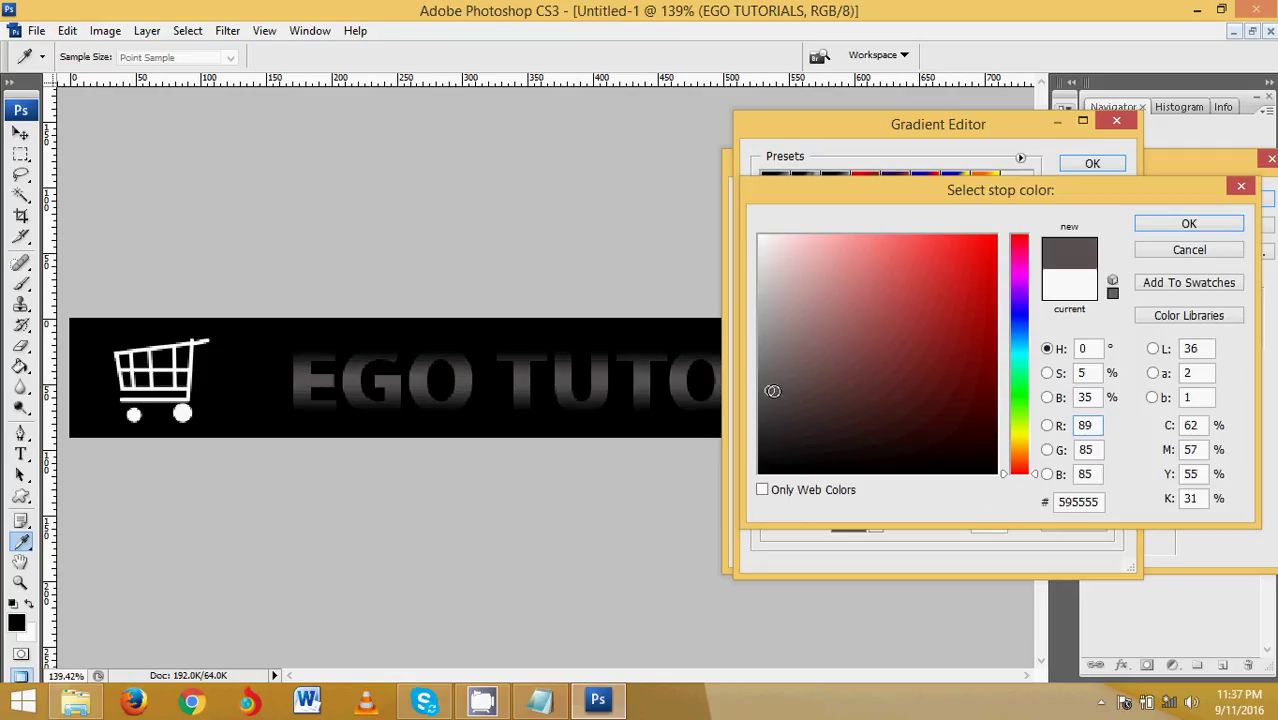
{"action": "left_click", "coordinate": [1188, 223]}
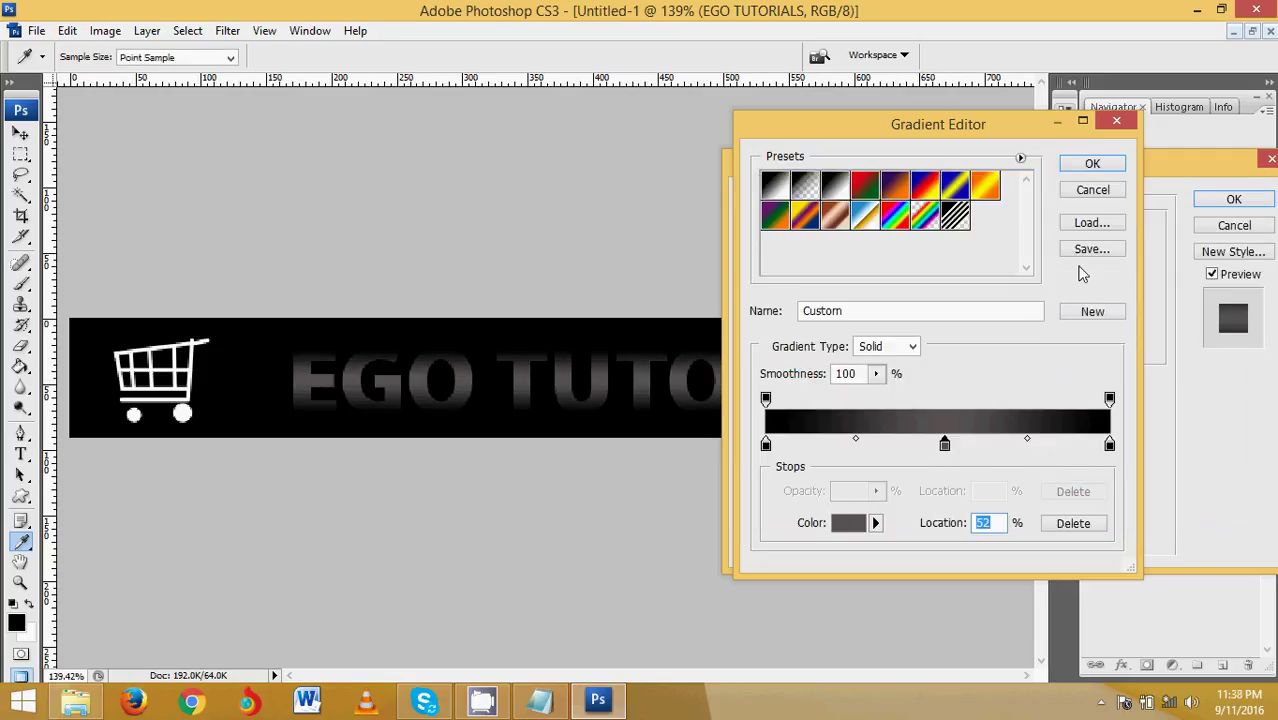
{"action": "left_click", "coordinate": [1078, 165]}
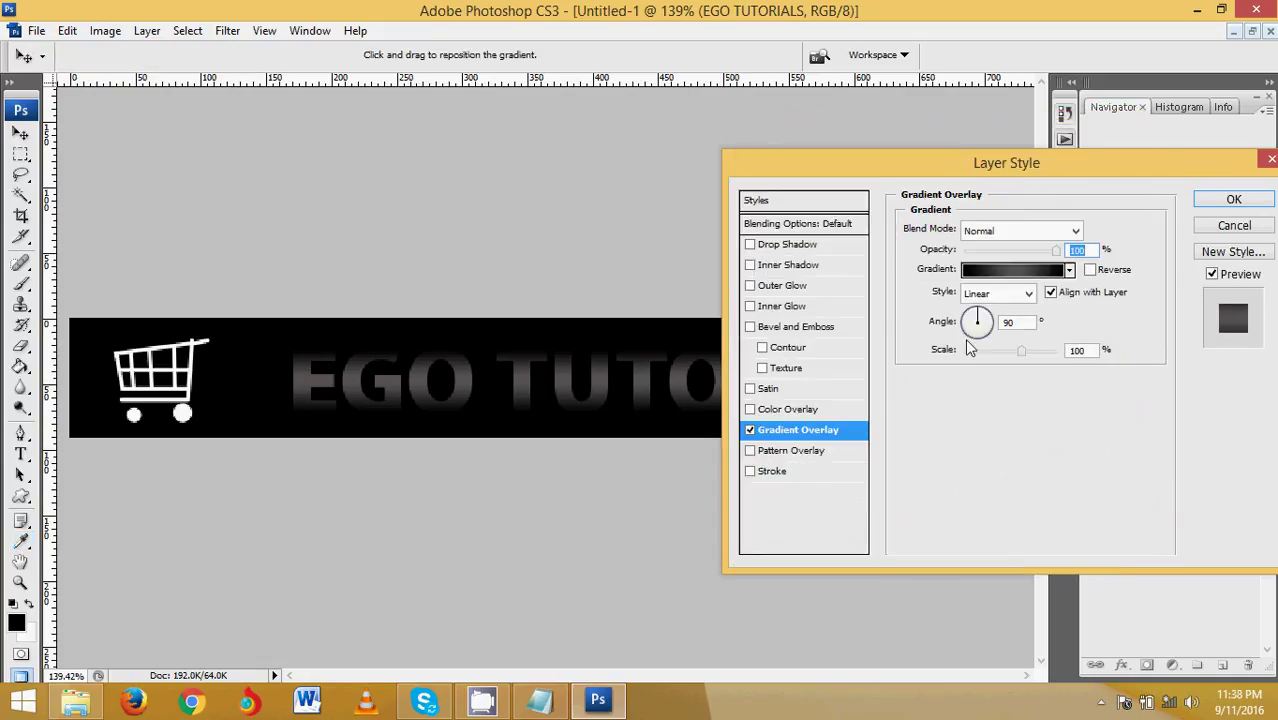
Add a white 2 px Stroke alongside the Gradient Overlay and apply both effects.
{"action": "left_click", "coordinate": [772, 472]}
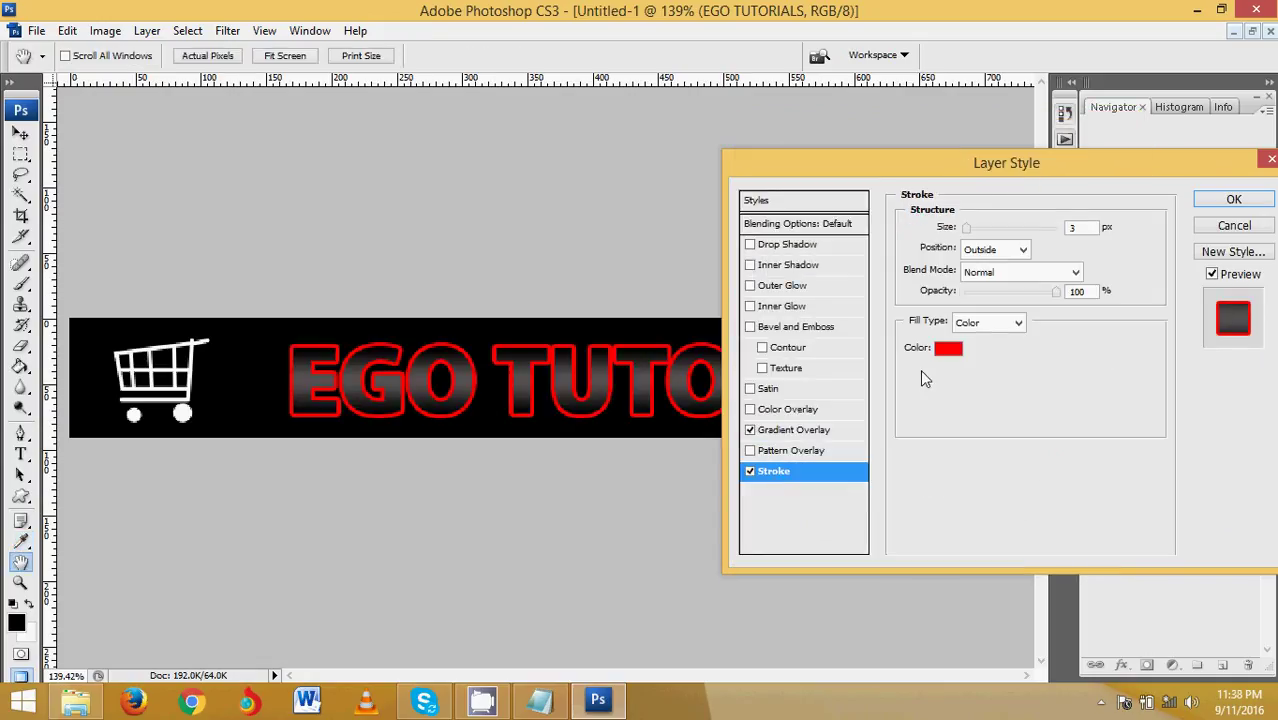
{"action": "left_click", "coordinate": [948, 347]}
{"action": "left_click_drag", "start_coordinate": [907, 365], "coordinate": [760, 237]}
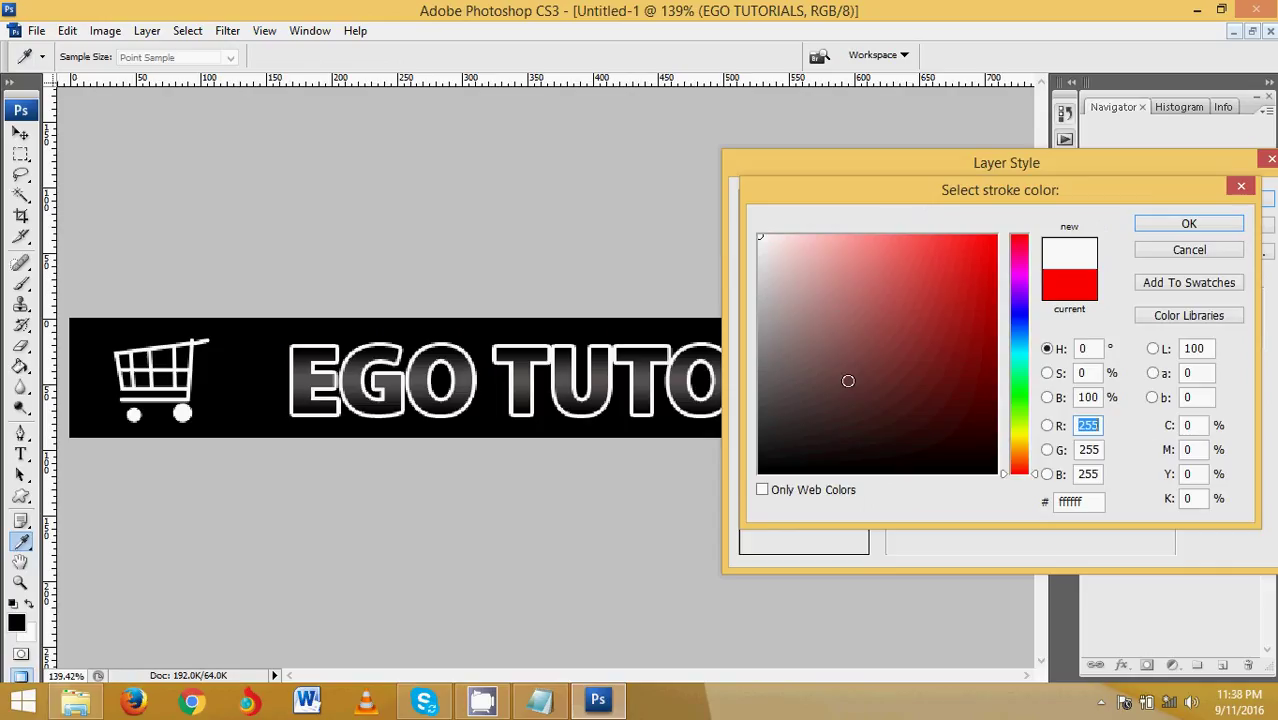
{"action": "left_click", "coordinate": [1200, 226]}
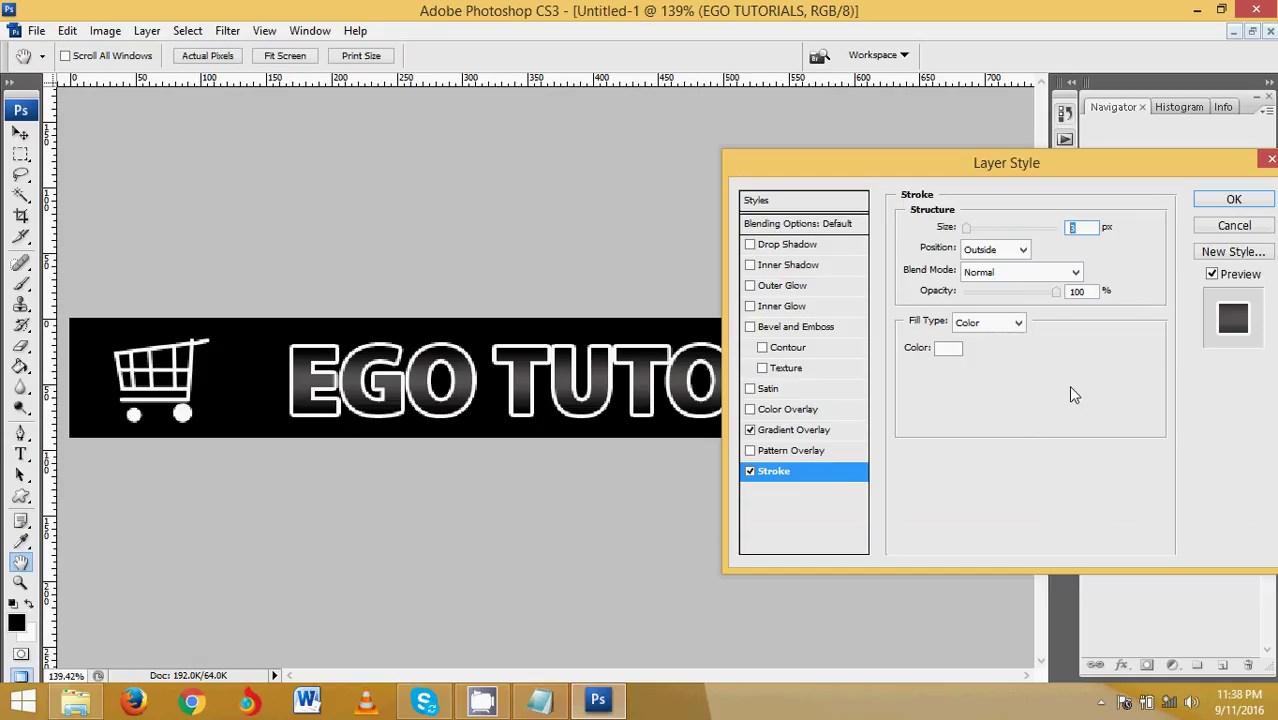
{"action": "type", "text": "2"}
{"action": "left_click", "coordinate": [1234, 199]}
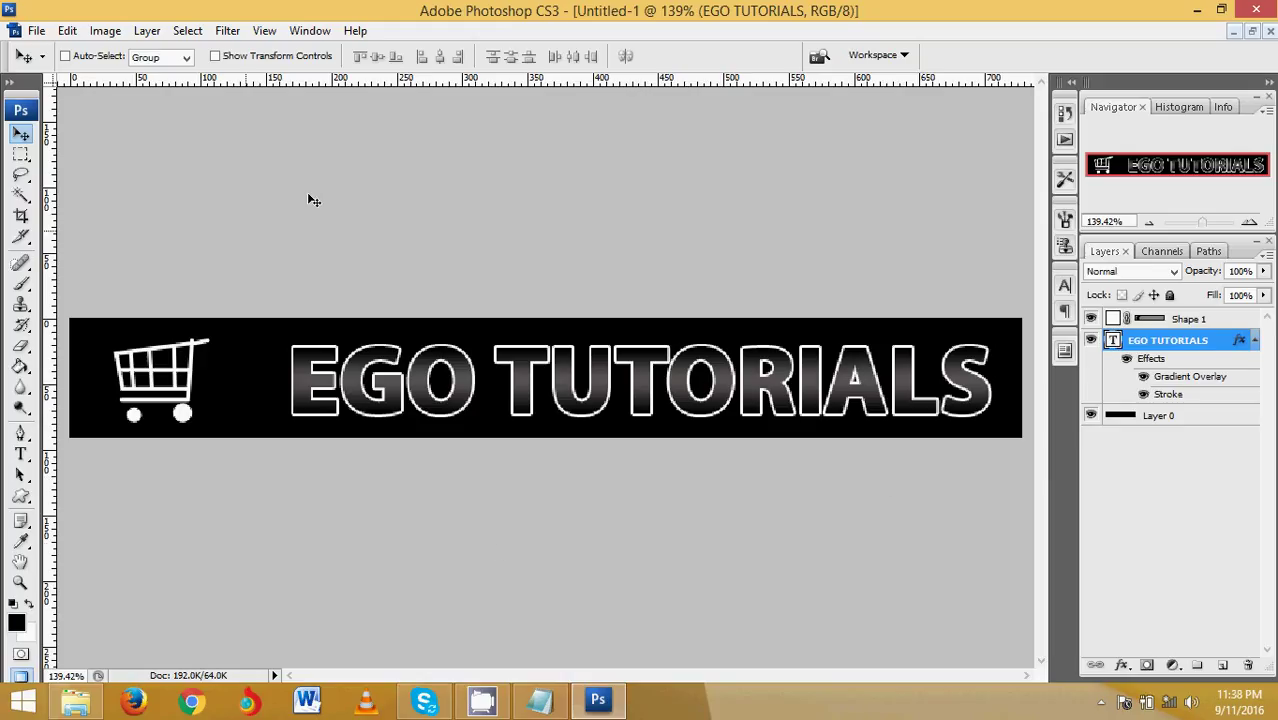
Cancel the Save As attempt and bring the File menu back up.
{"action": "left_click", "coordinate": [36, 30]}
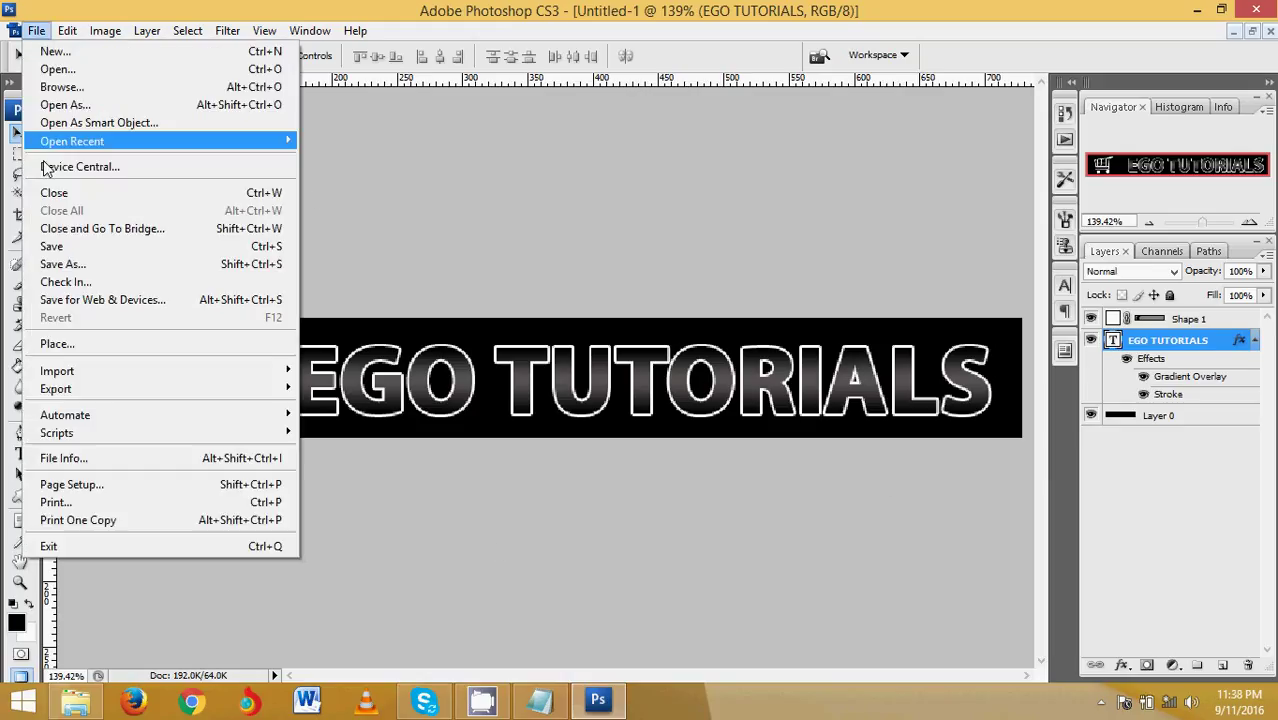
{"action": "left_click", "coordinate": [52, 246]}
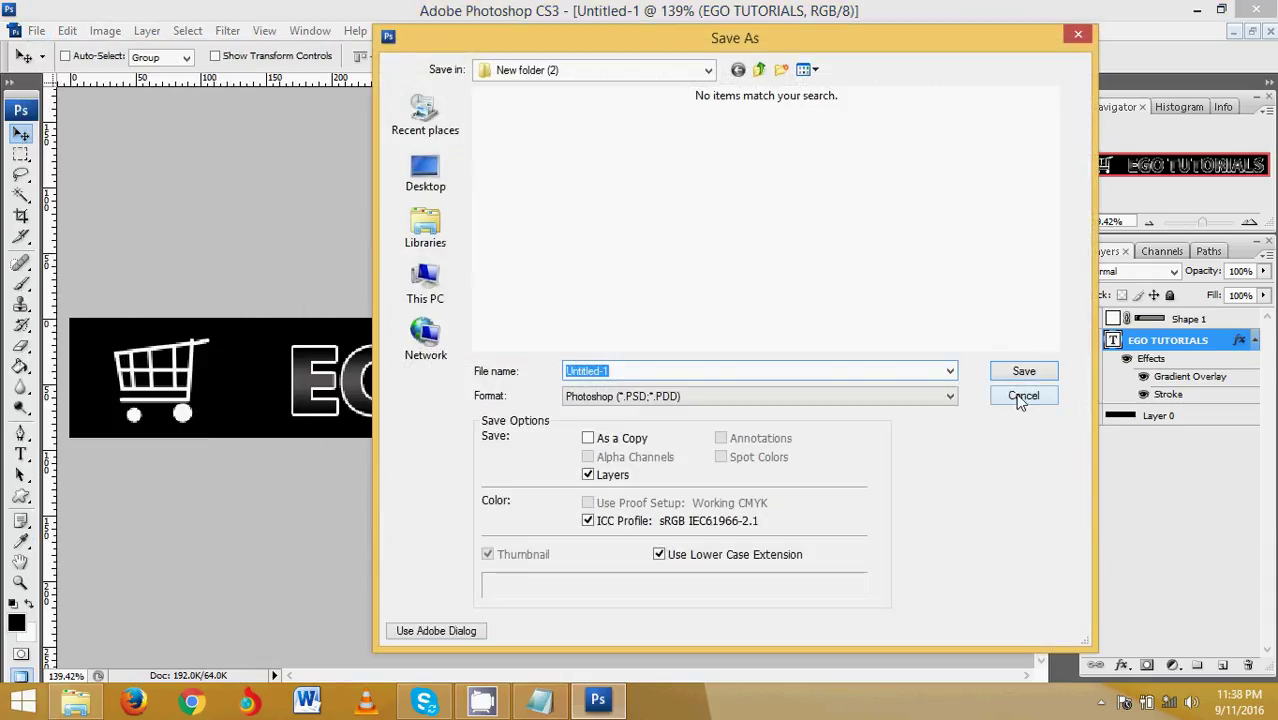
{"action": "left_click", "coordinate": [1020, 393]}
{"action": "left_click", "coordinate": [36, 30]}
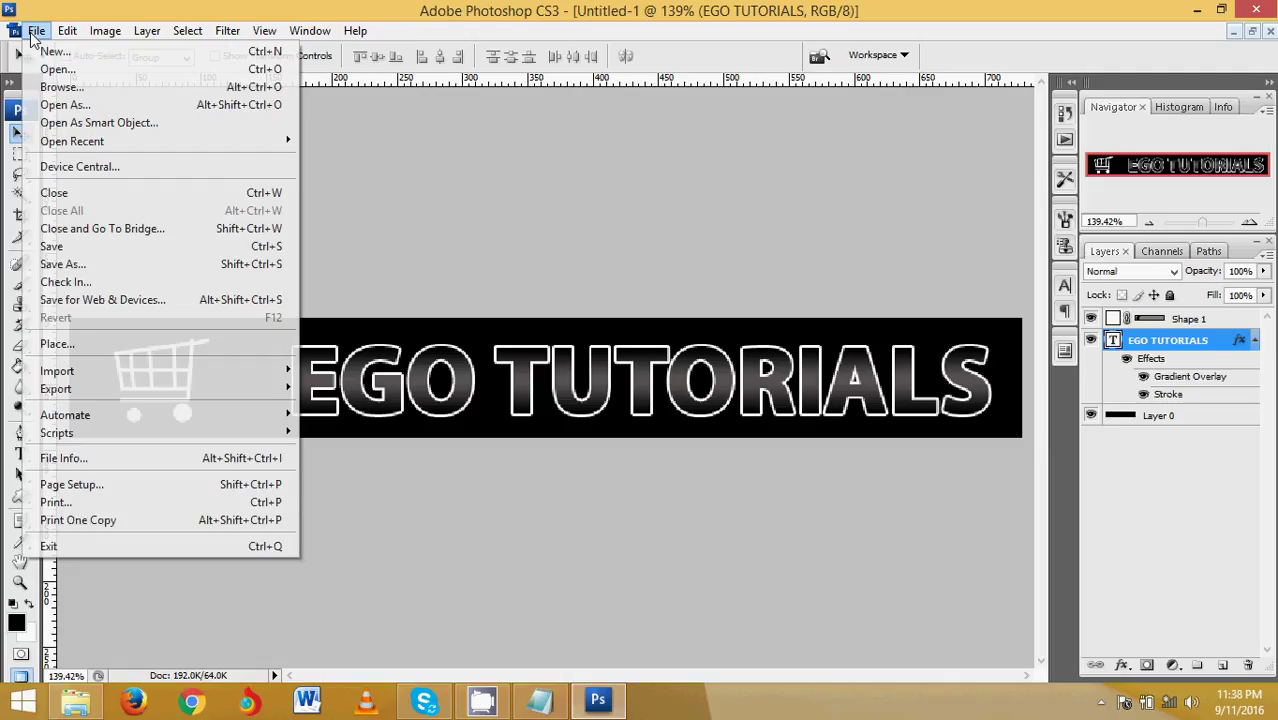
Set up a Save for Web JPEG Medium, quality 30 export, reaching the Save Optimized As dialog.
{"action": "left_click", "coordinate": [84, 306]}
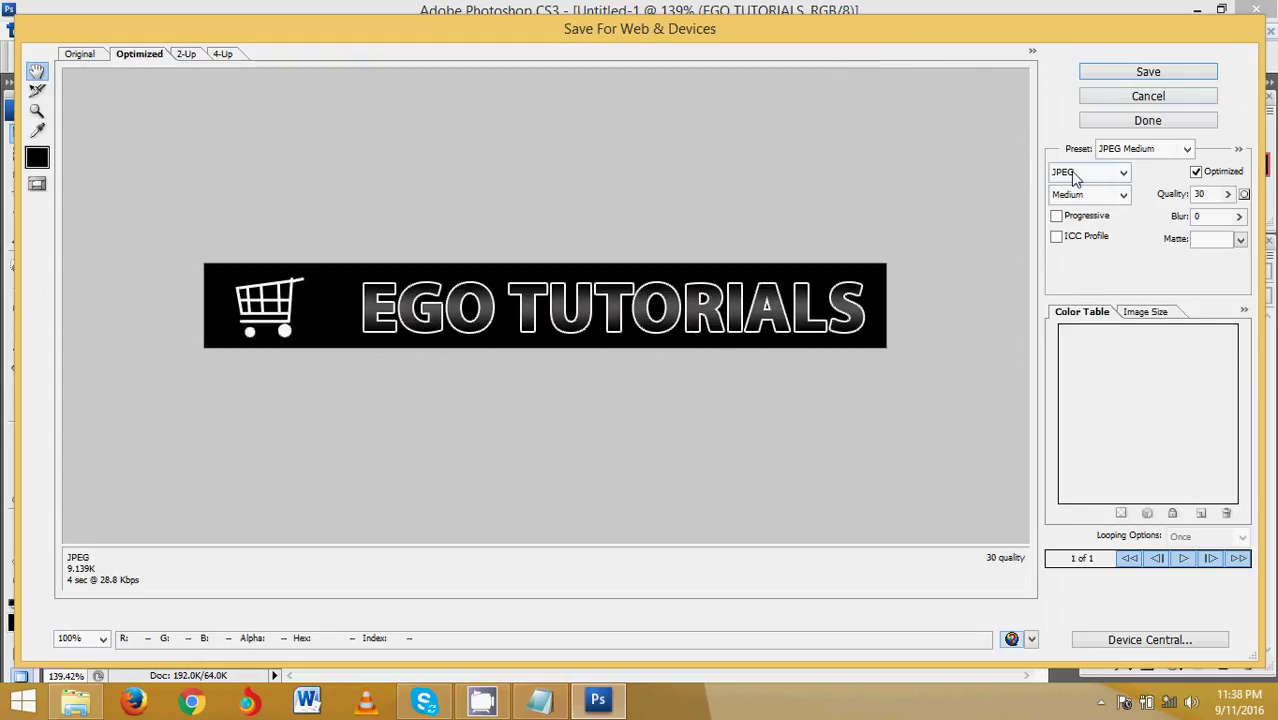
{"action": "left_click", "coordinate": [1159, 73]}
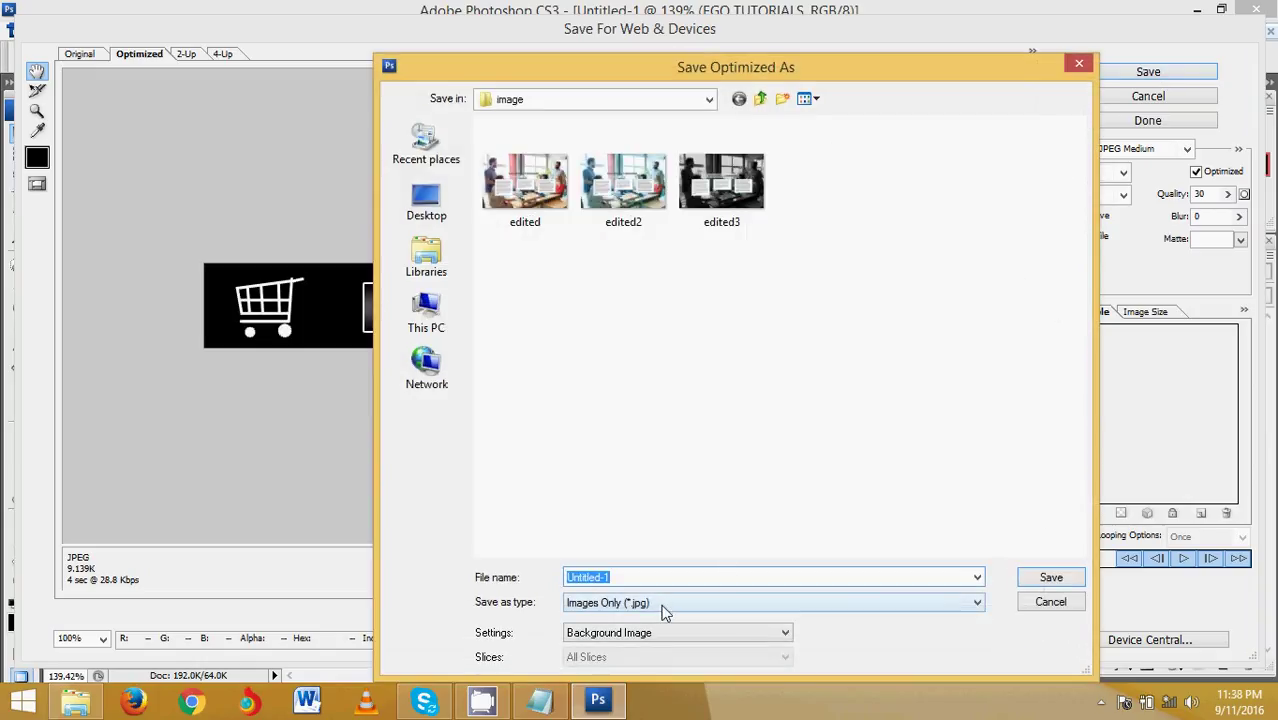
{"action": "left_click", "coordinate": [1101, 702]}
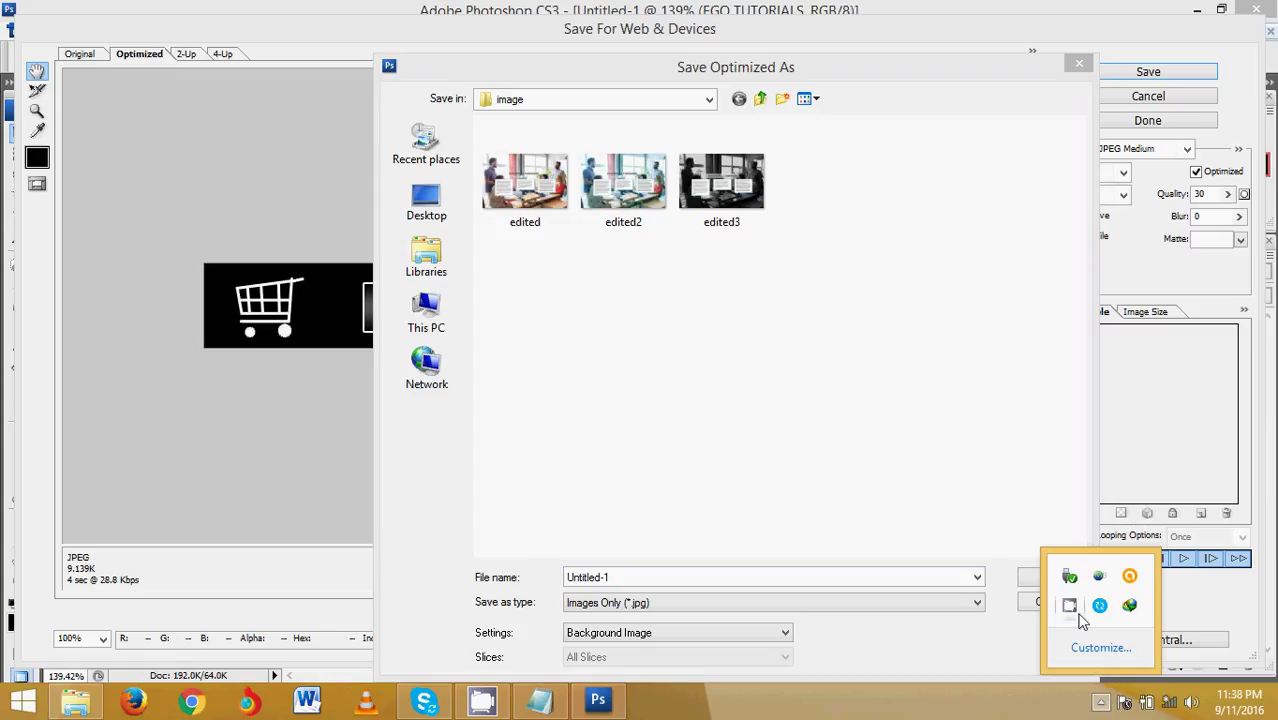